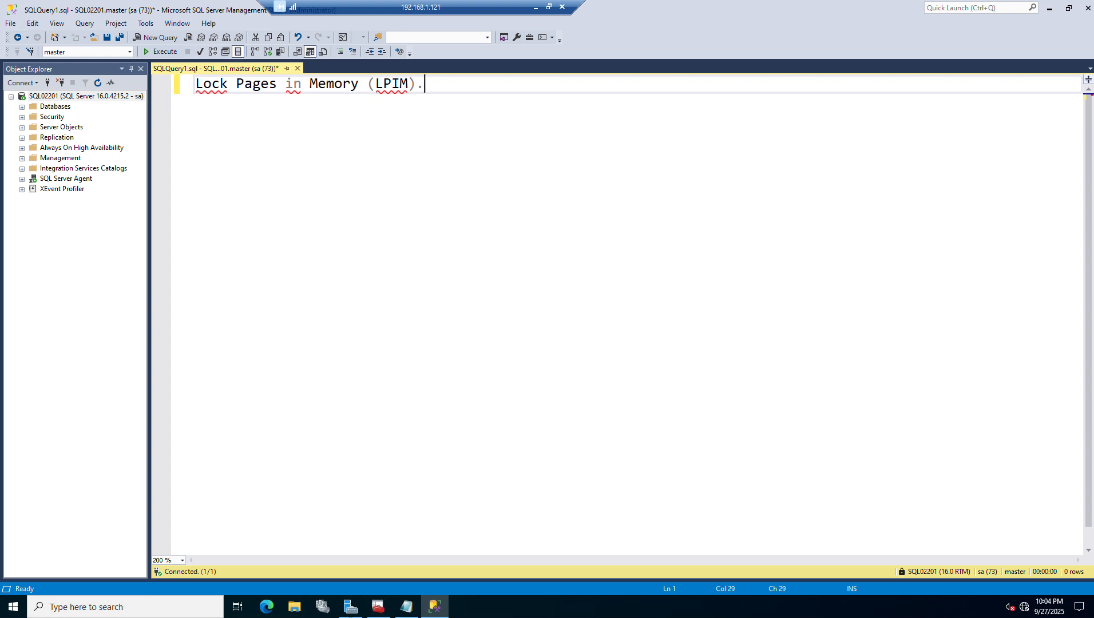
pyautogui.click(16, 604)
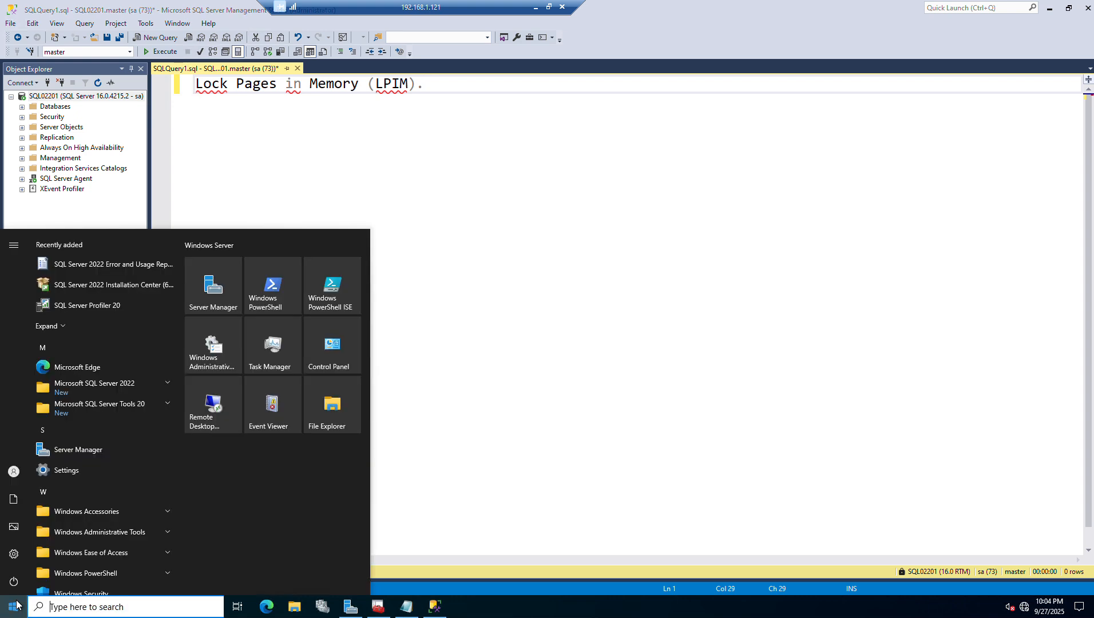
pyautogui.click(820, 279)
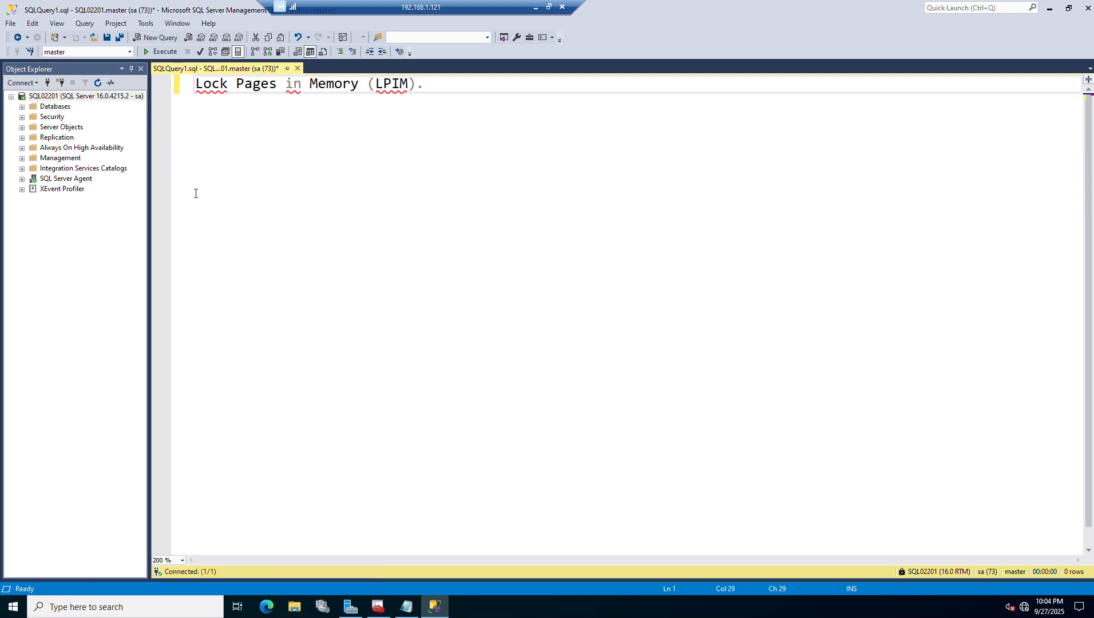
# Check the minimum and maximum server memory settings in the SQL02201 server properties
pyautogui.rightClick(54, 97)
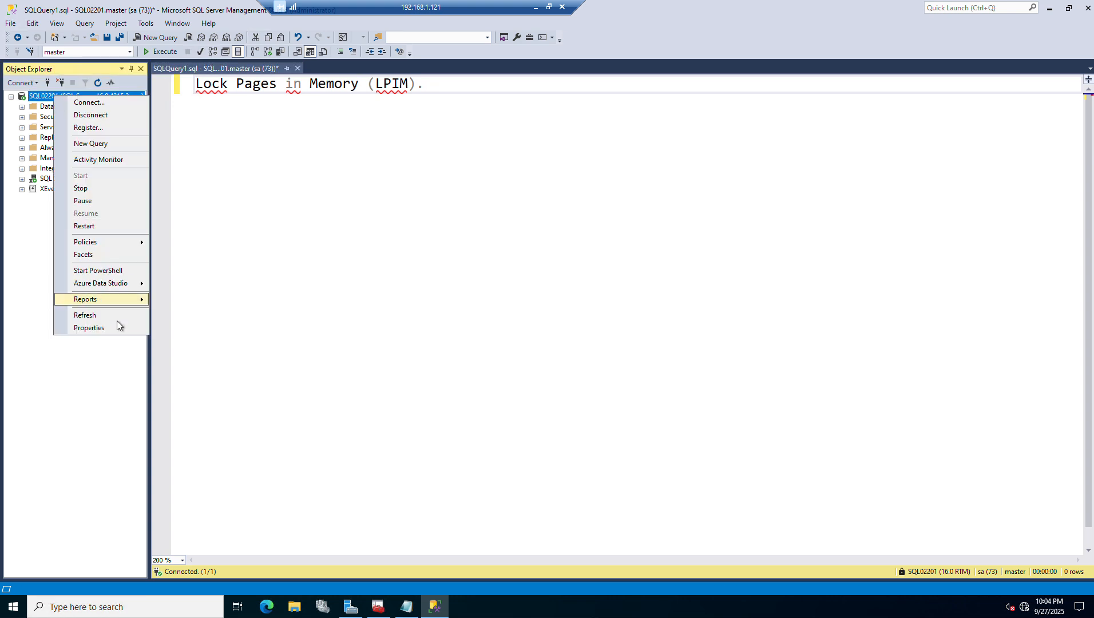
pyautogui.click(97, 328)
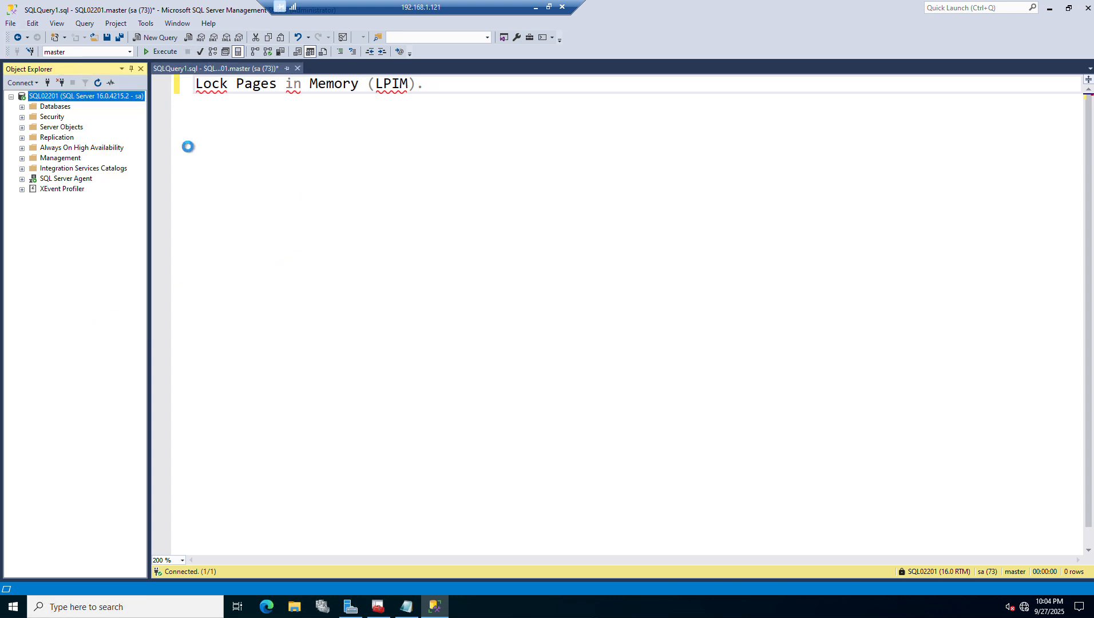
pyautogui.click(377, 150)
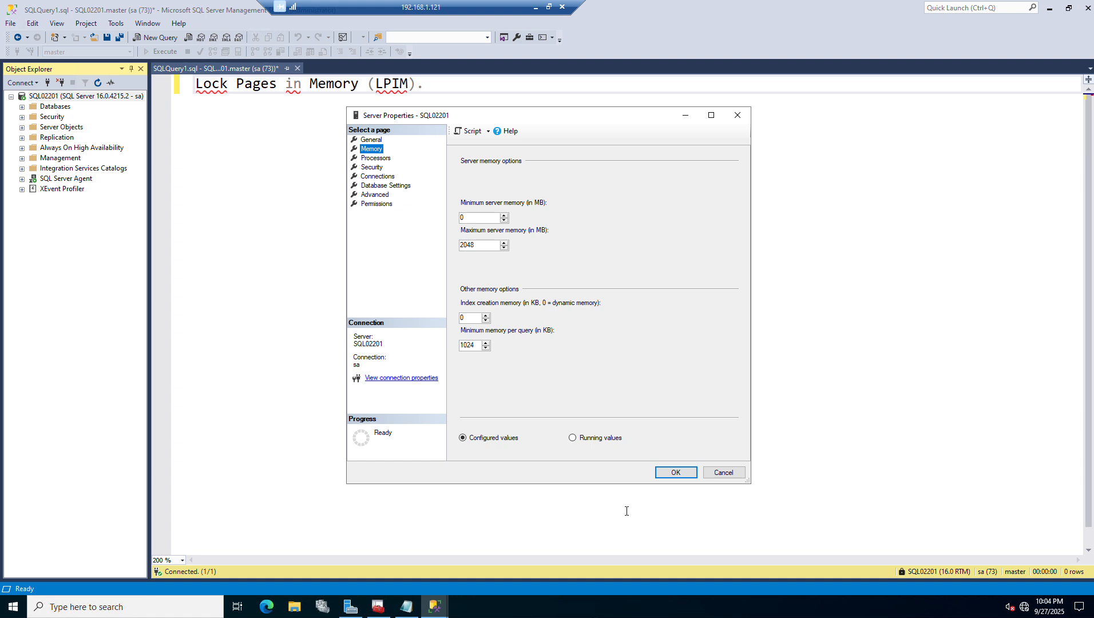
# Open Task Manager in its detailed view and examine the machine's memory performance
pyautogui.rightClick(600, 607)
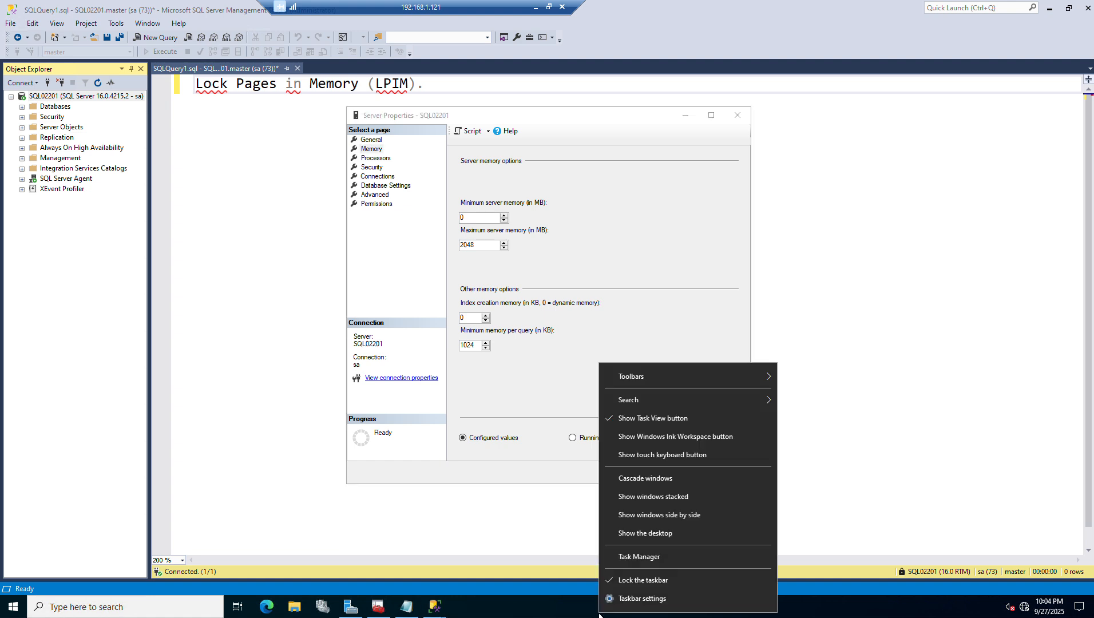
pyautogui.click(645, 560)
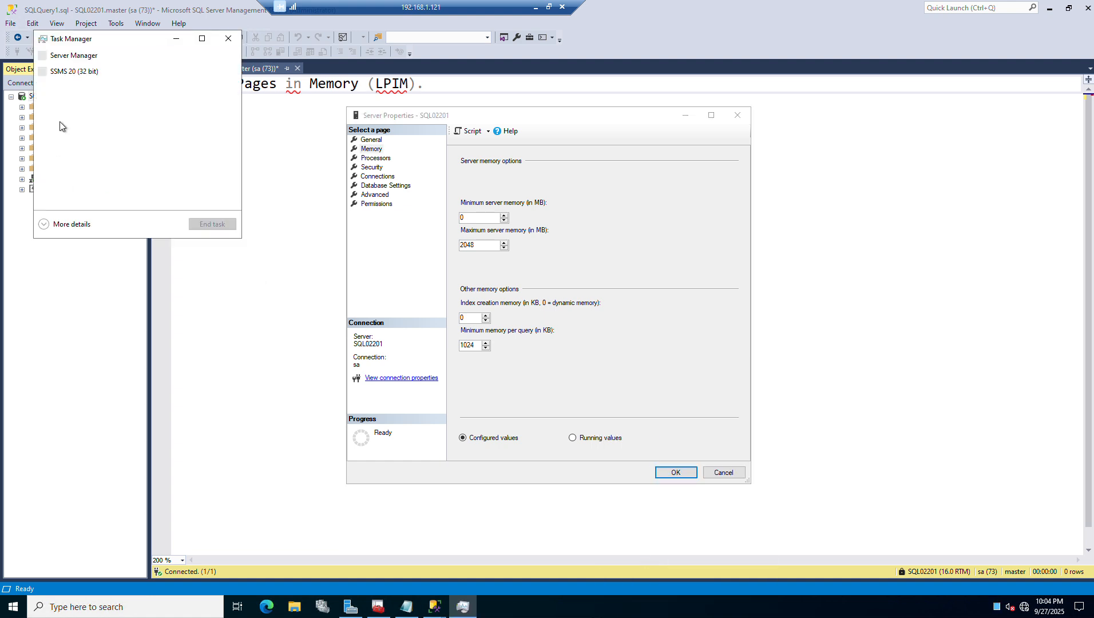
pyautogui.click(60, 227)
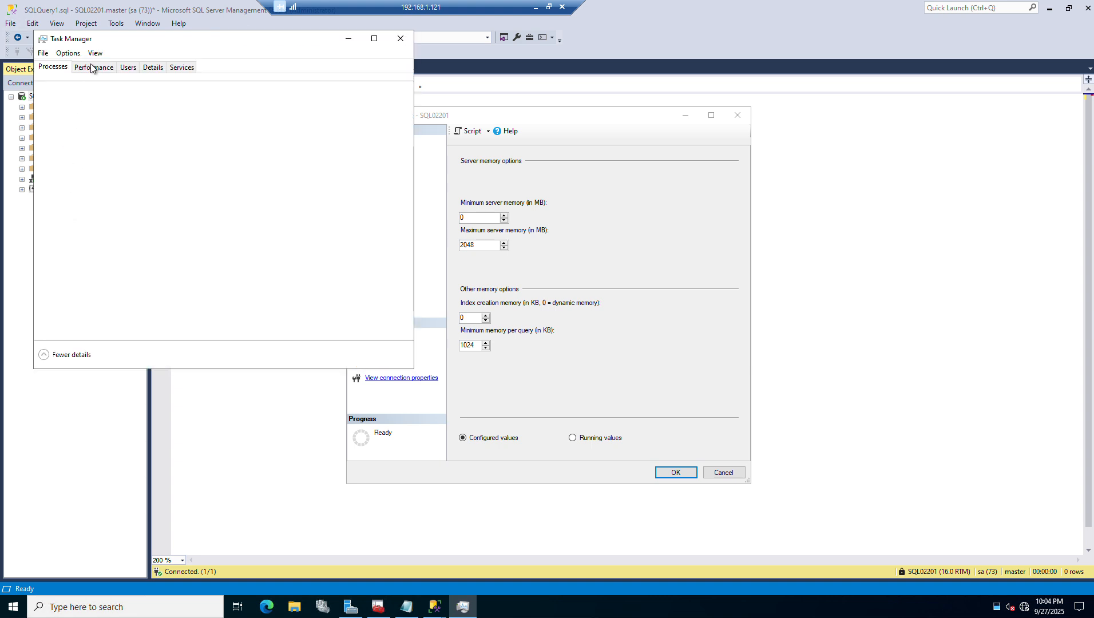
pyautogui.click(91, 68)
pyautogui.click(62, 132)
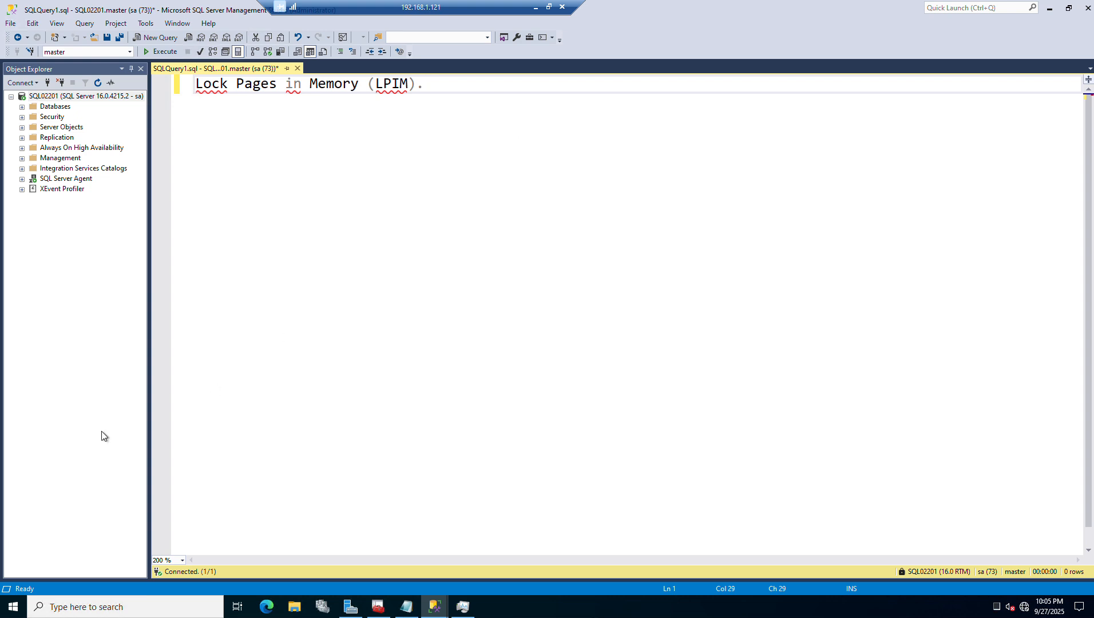
# Find and open the Local Group Policy Editor, maximize it and widen its policy tree
pyautogui.click(13, 606)
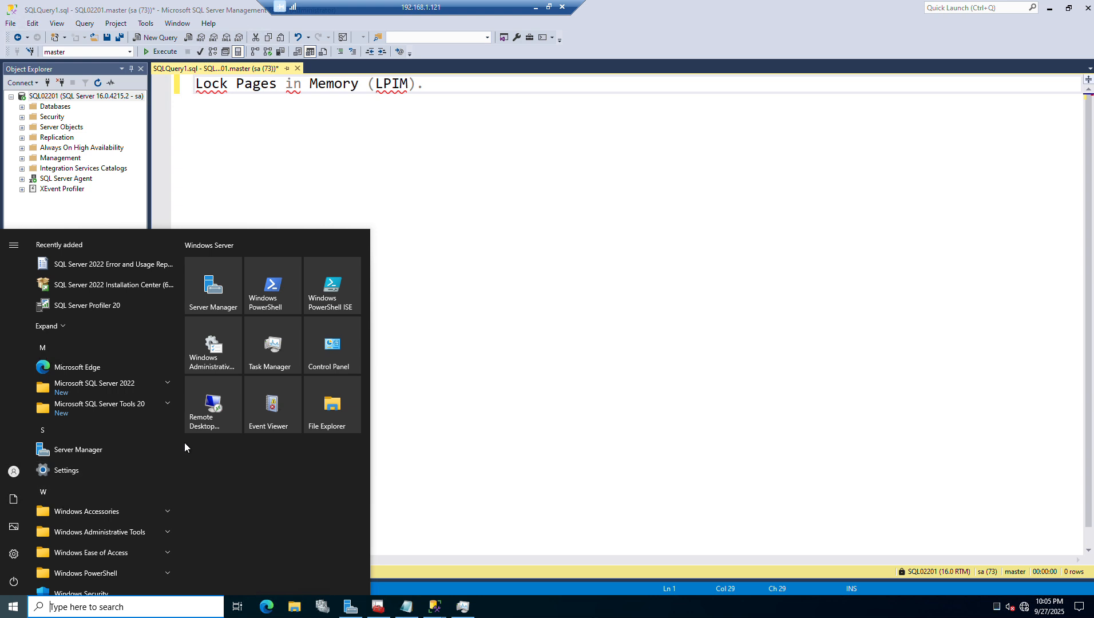
pyautogui.write('gp')
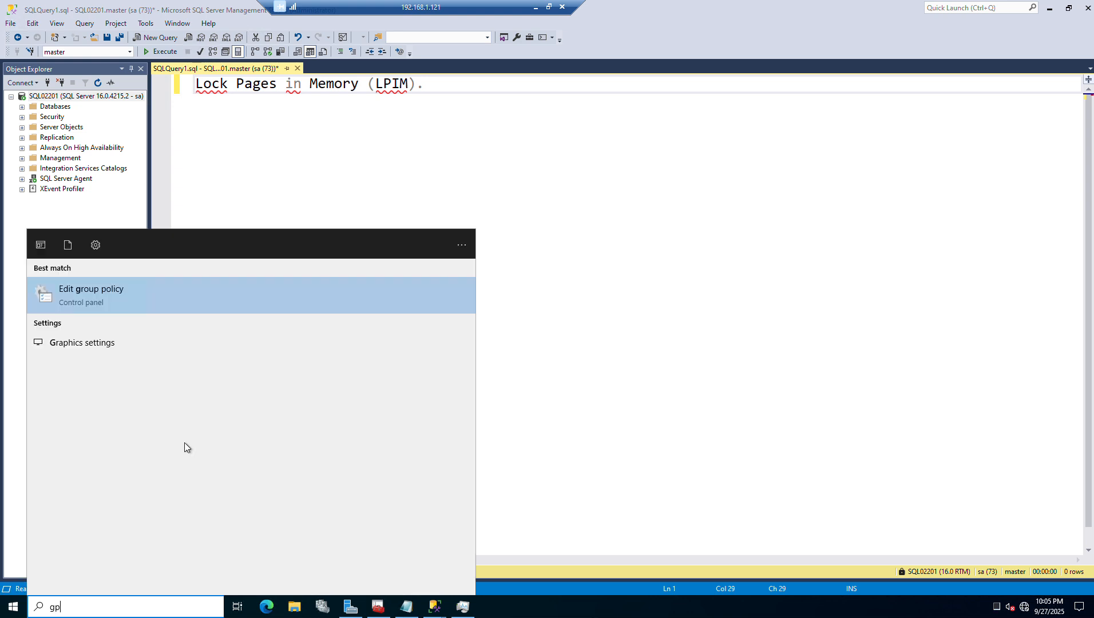
pyautogui.click(140, 292)
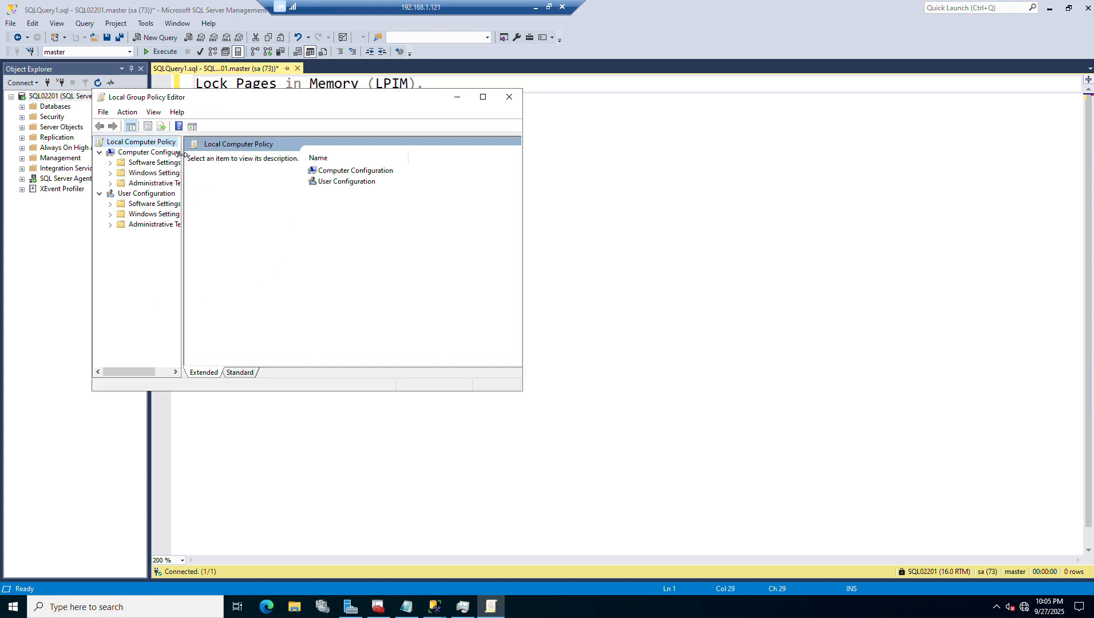
pyautogui.click(483, 97)
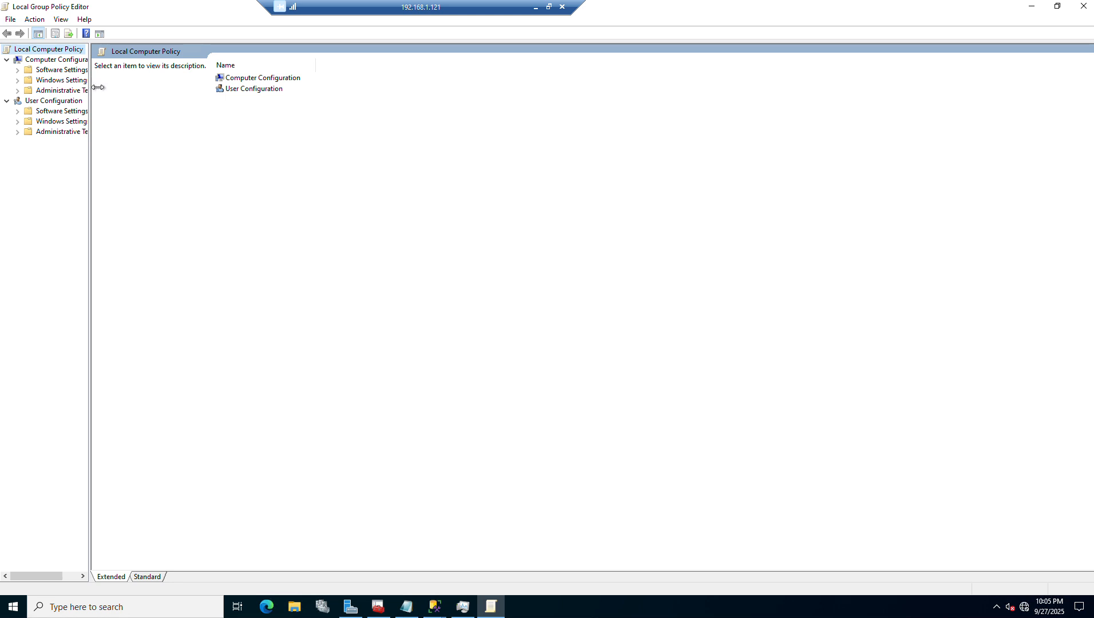
pyautogui.moveTo(90, 87); pyautogui.dragTo(185, 86)
# Under Computer Configuration's Windows Settings, Security Settings, Local Policies, User Rights Assignment, open "Lock pages in memory" and start adding a user or group
pyautogui.click(19, 81)
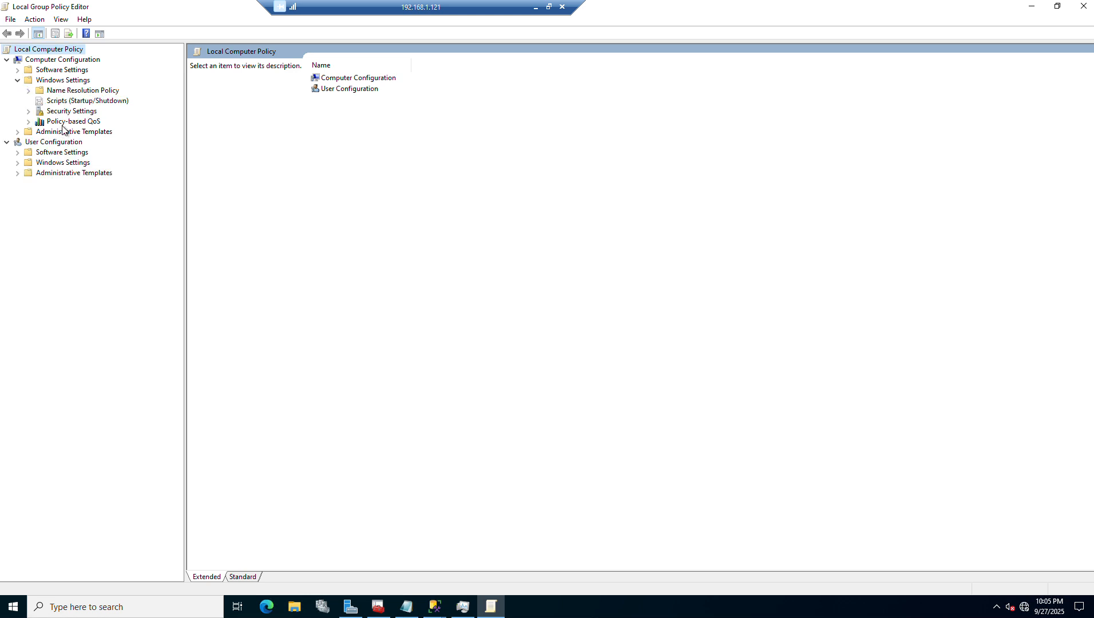
pyautogui.click(68, 111)
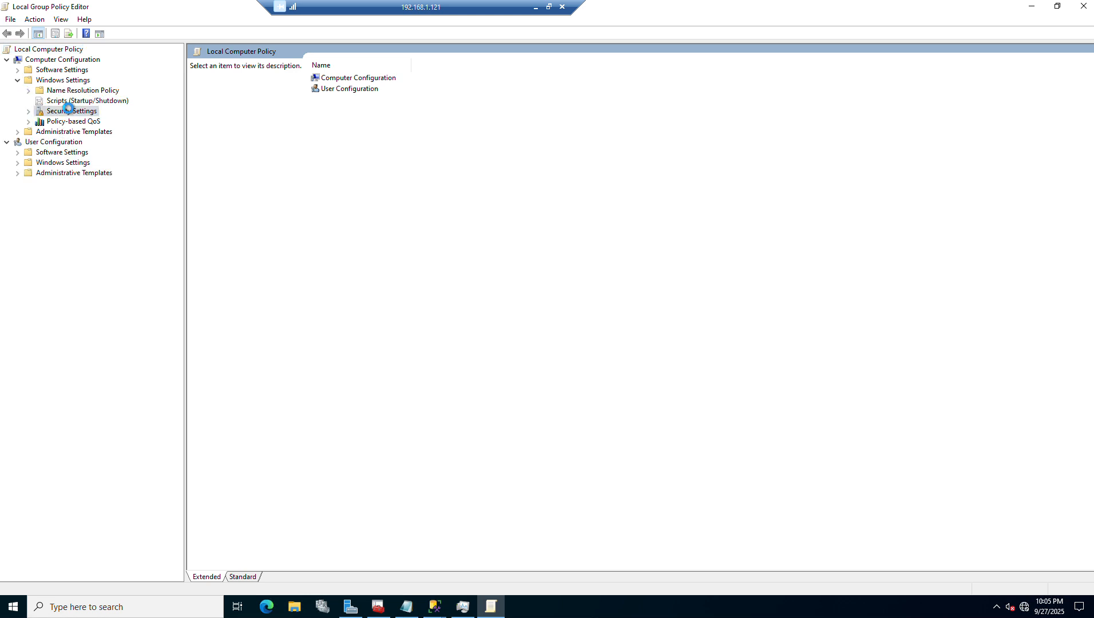
pyautogui.click(29, 111)
pyautogui.click(68, 132)
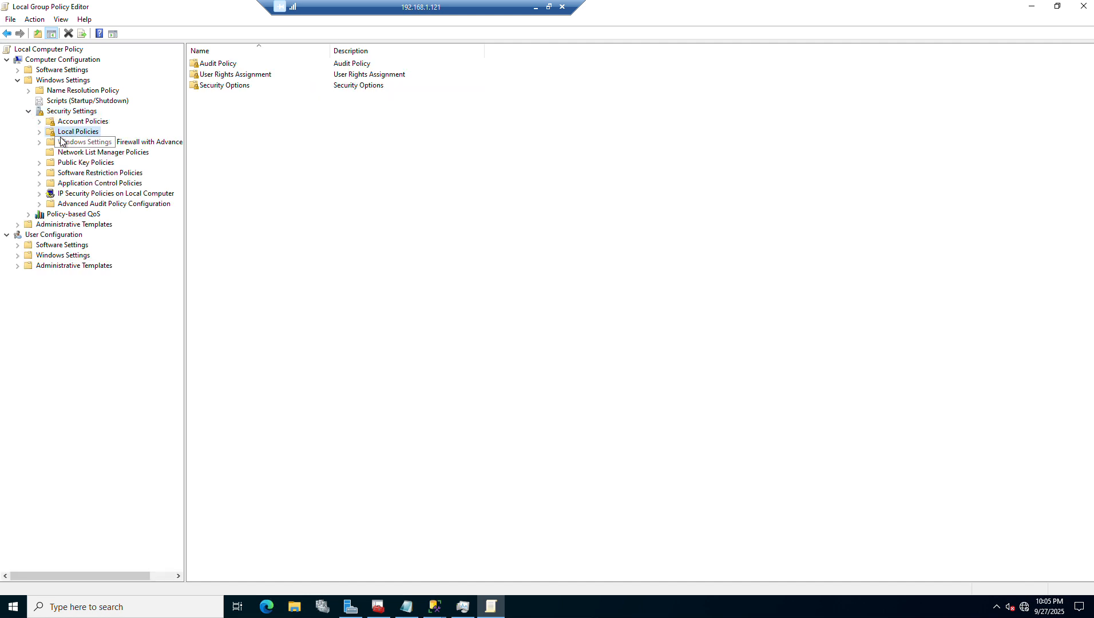
pyautogui.click(40, 132)
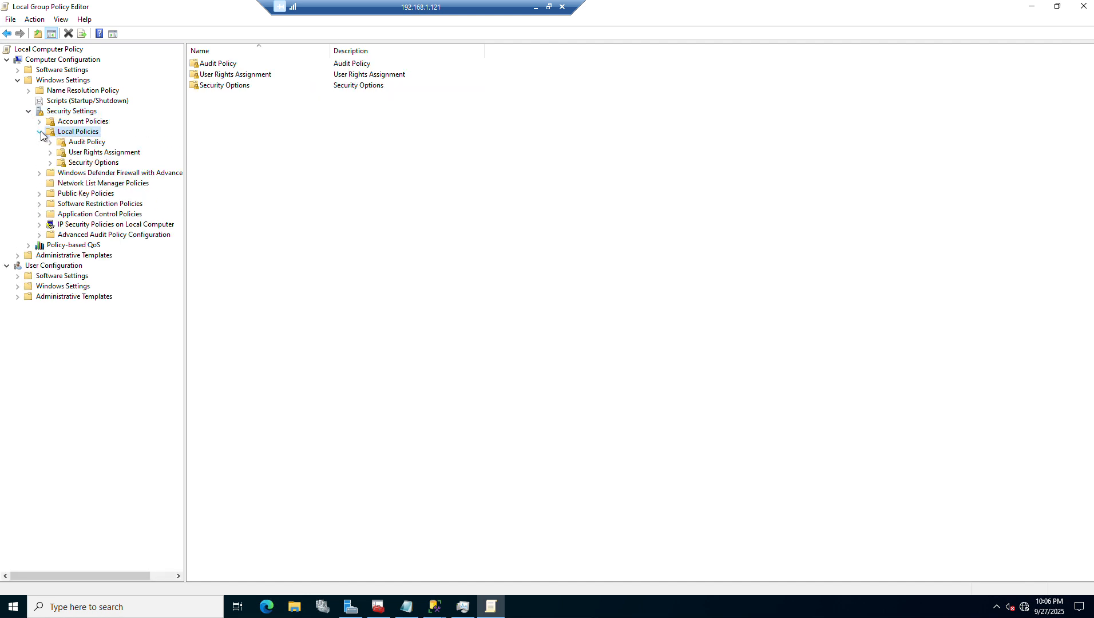
pyautogui.click(85, 153)
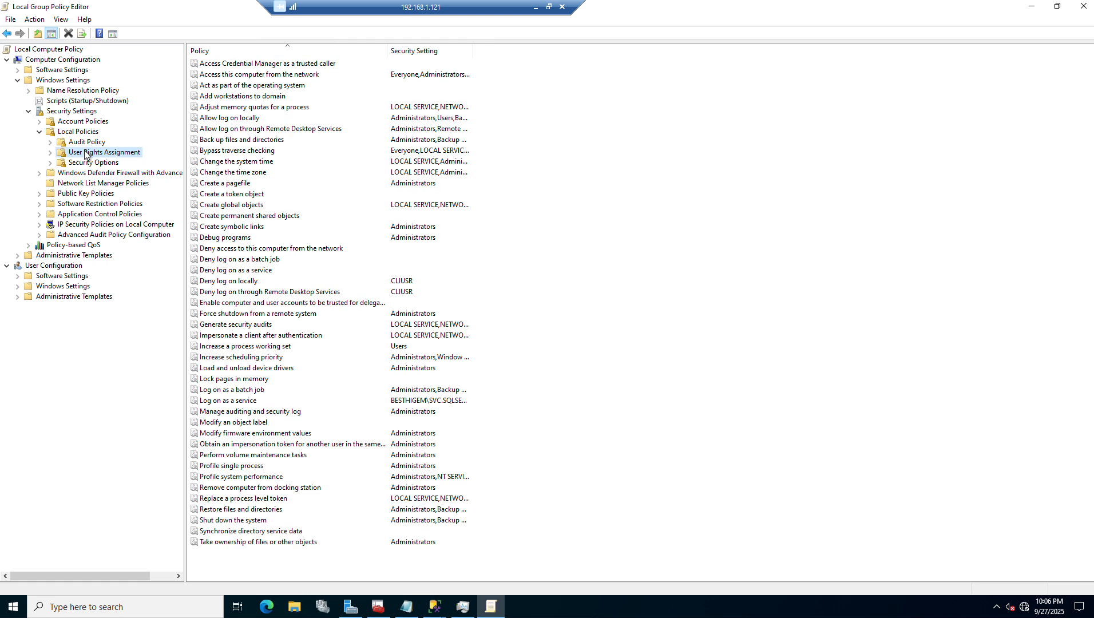
pyautogui.doubleClick(234, 380)
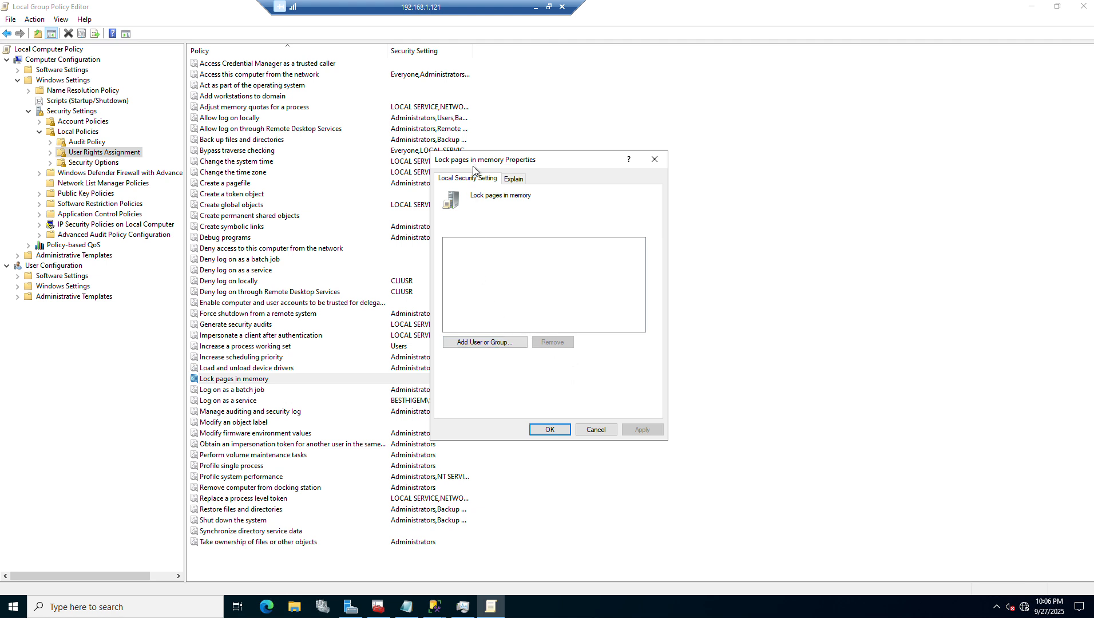
pyautogui.click(493, 341)
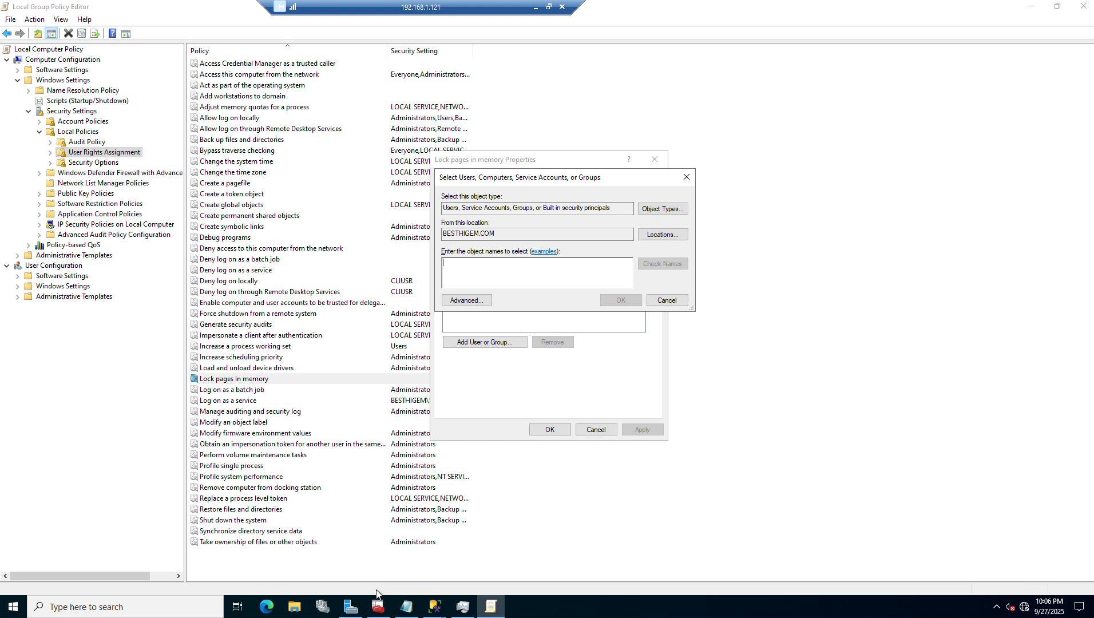
# In SQL Server Configuration Manager, copy the log-on account name from the SQL Server (MSSQLSERVER) service properties and close them
pyautogui.moveTo(378, 607)
pyautogui.click(381, 543)
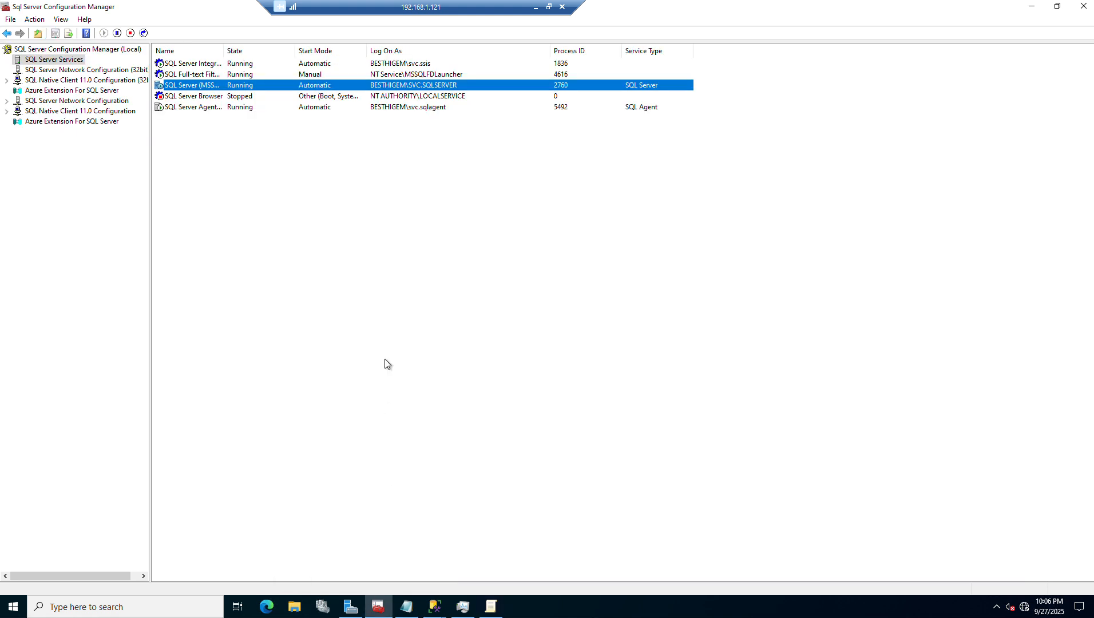
pyautogui.doubleClick(447, 86)
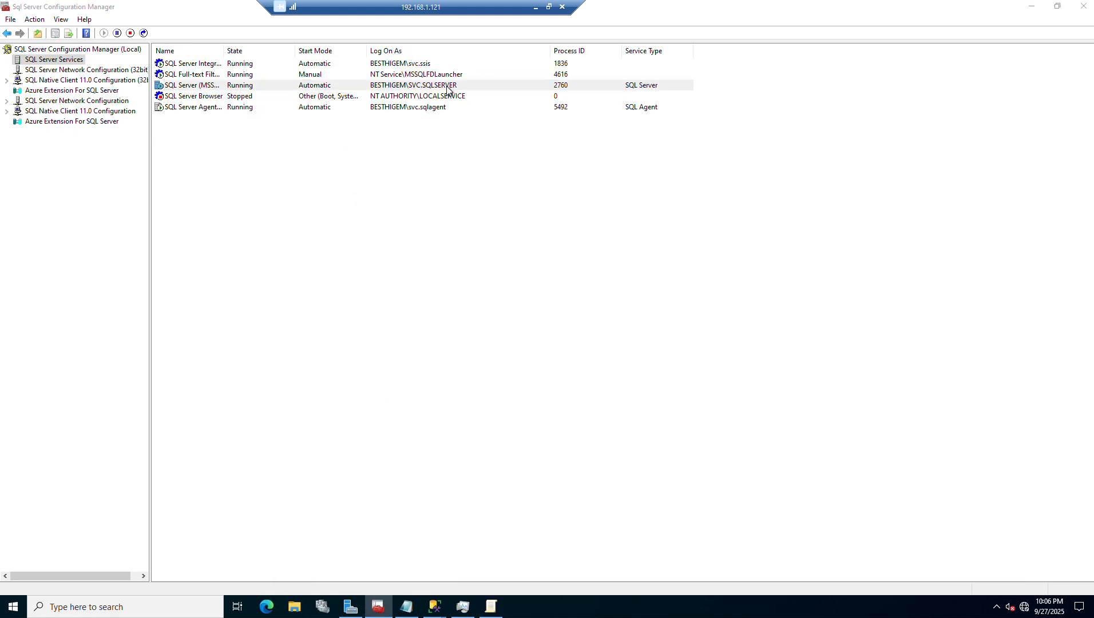
pyautogui.doubleClick(448, 85)
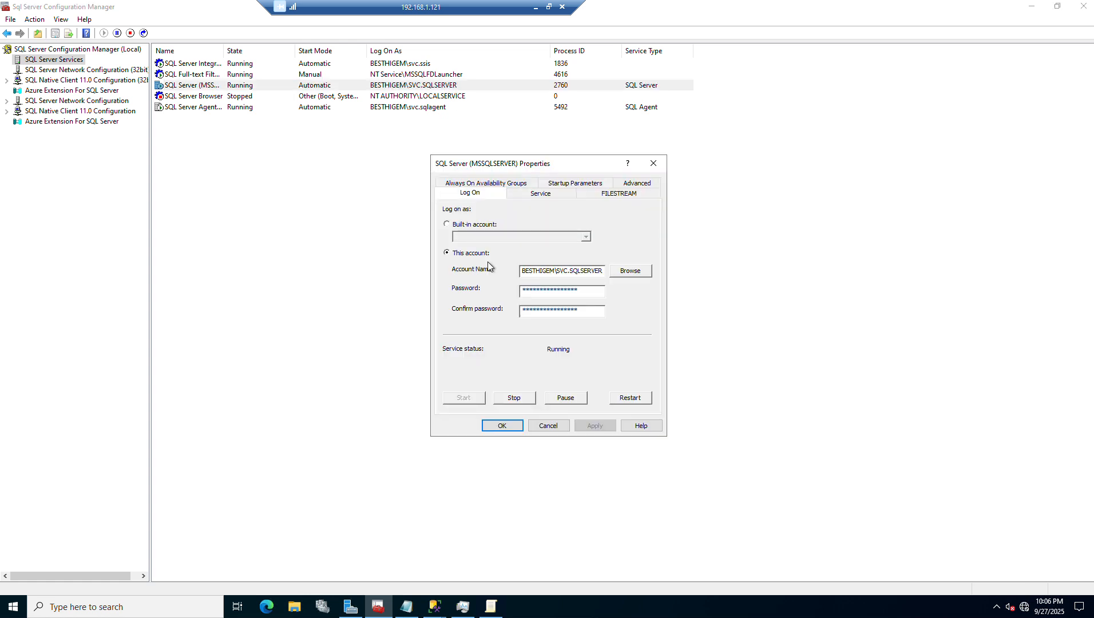
pyautogui.moveTo(522, 272); pyautogui.dragTo(615, 258)
pyautogui.hotkey('ctrl', 'c')
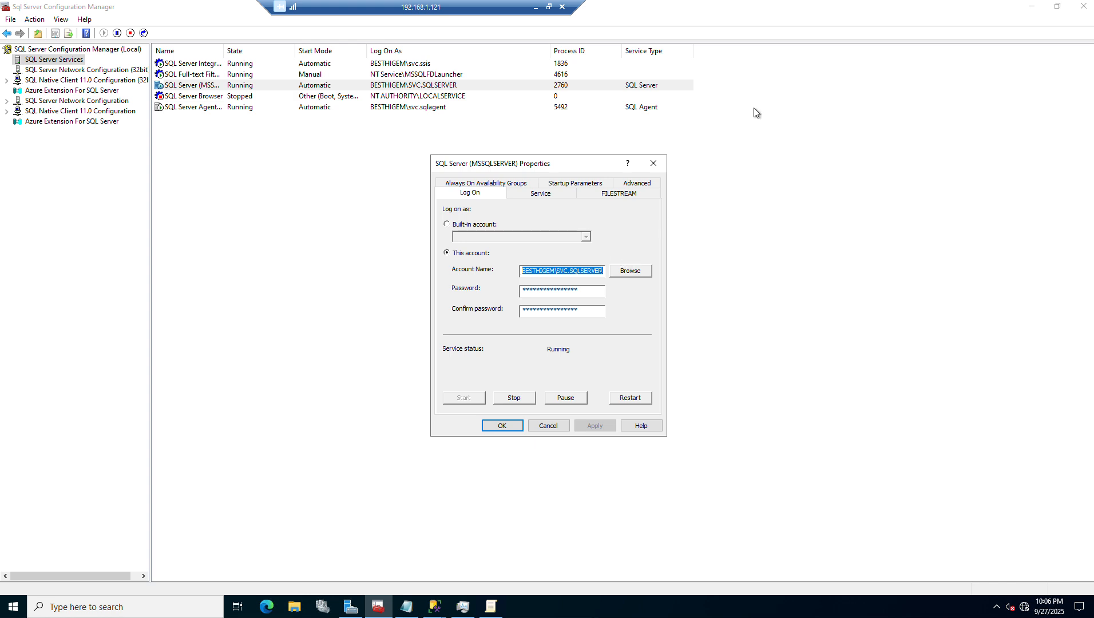
pyautogui.click(650, 163)
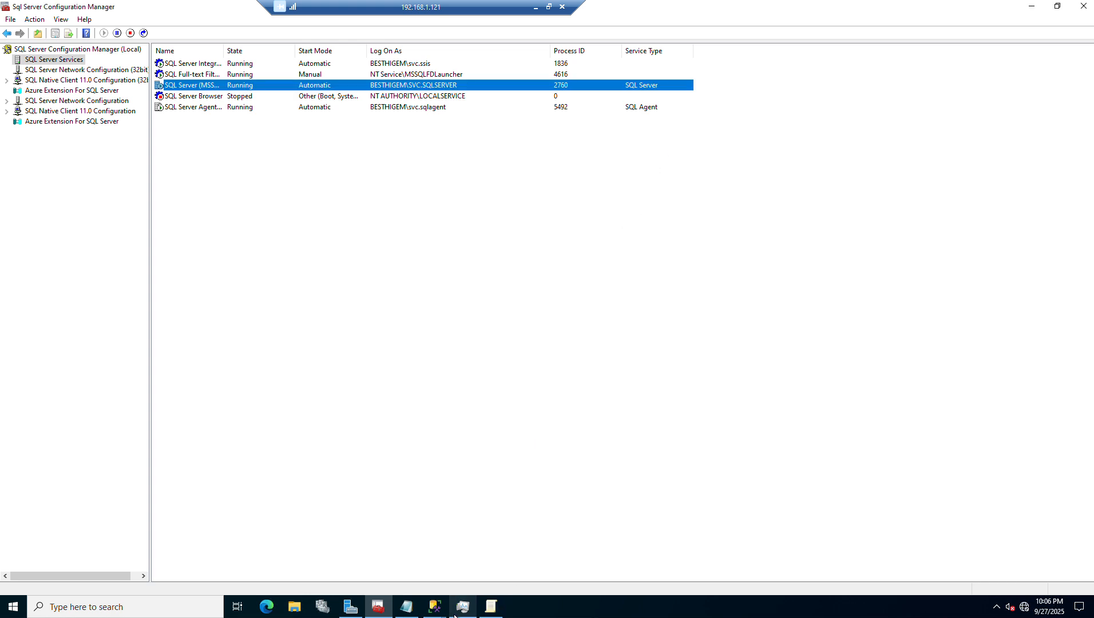
# Back in the Local Group Policy Editor, grant "Lock pages in memory" to BESTHIGEM\SVC.SQLSERVER and save the policy
pyautogui.click(490, 613)
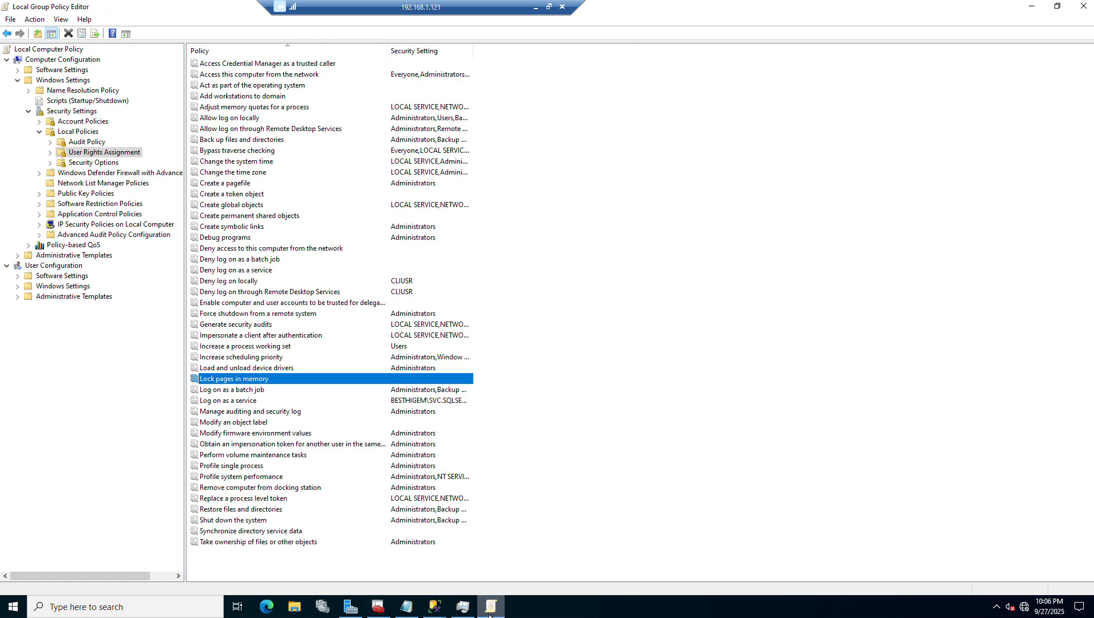
pyautogui.click(318, 385)
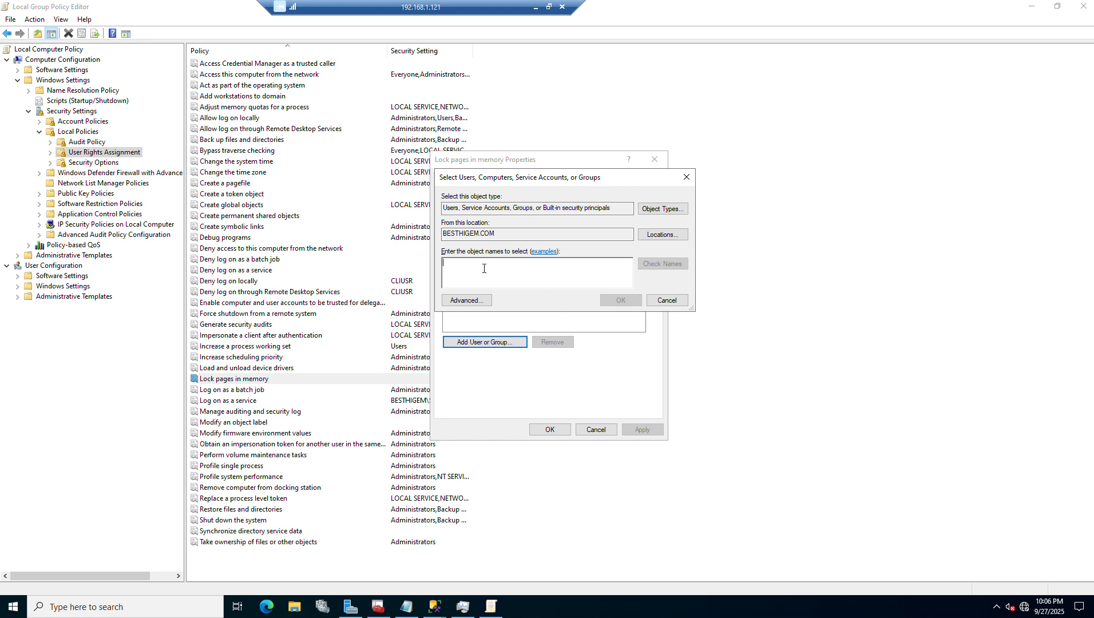
pyautogui.hotkey('ctrl', 'v')
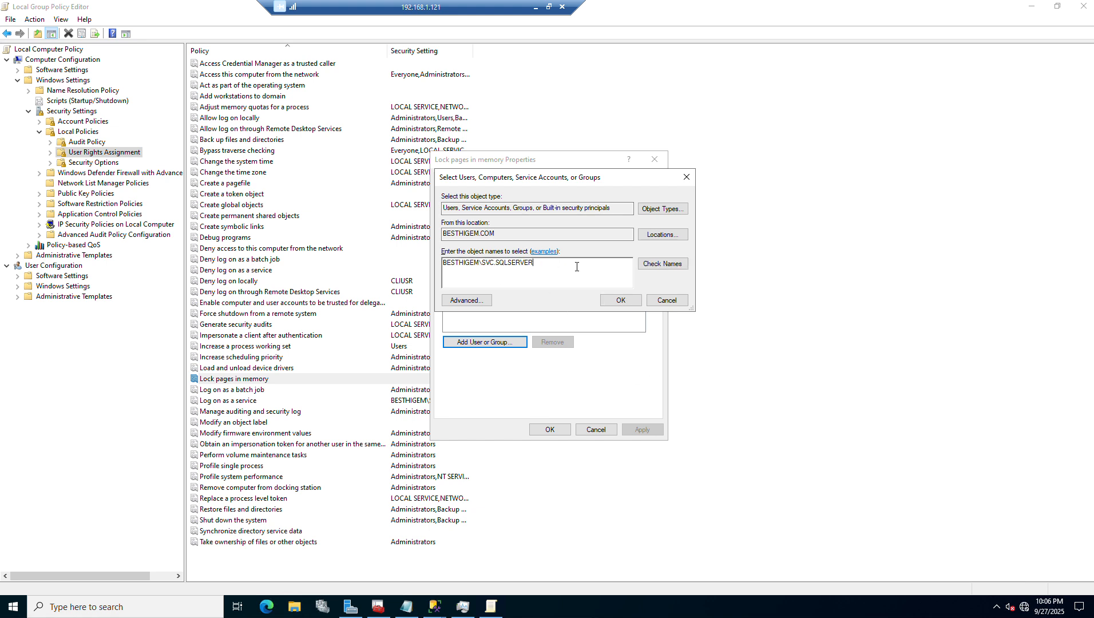
pyautogui.click(612, 301)
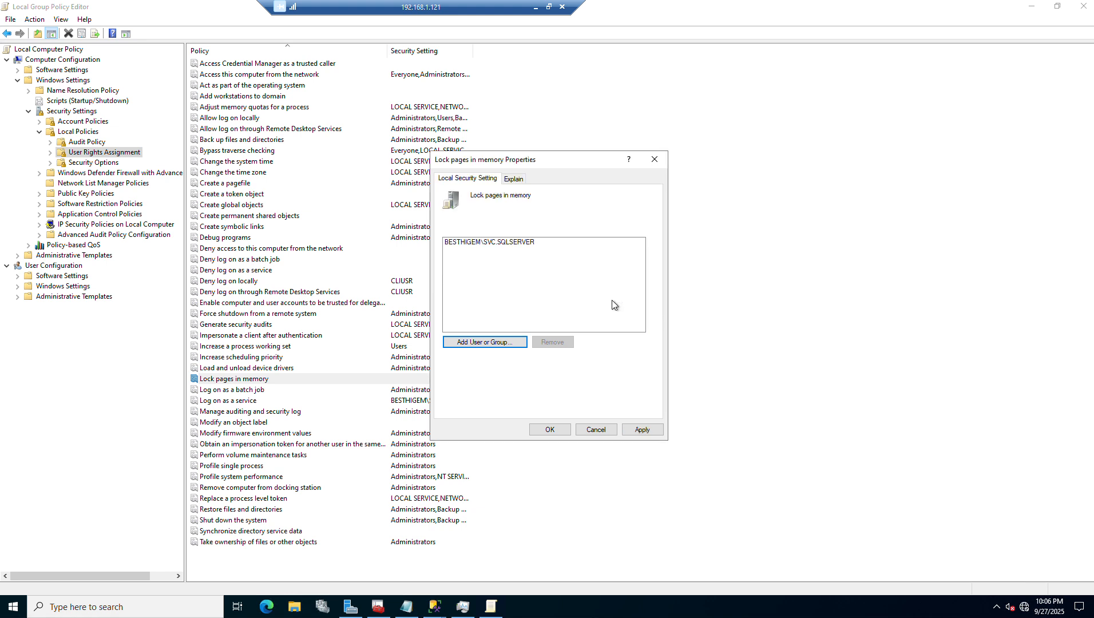
pyautogui.click(556, 429)
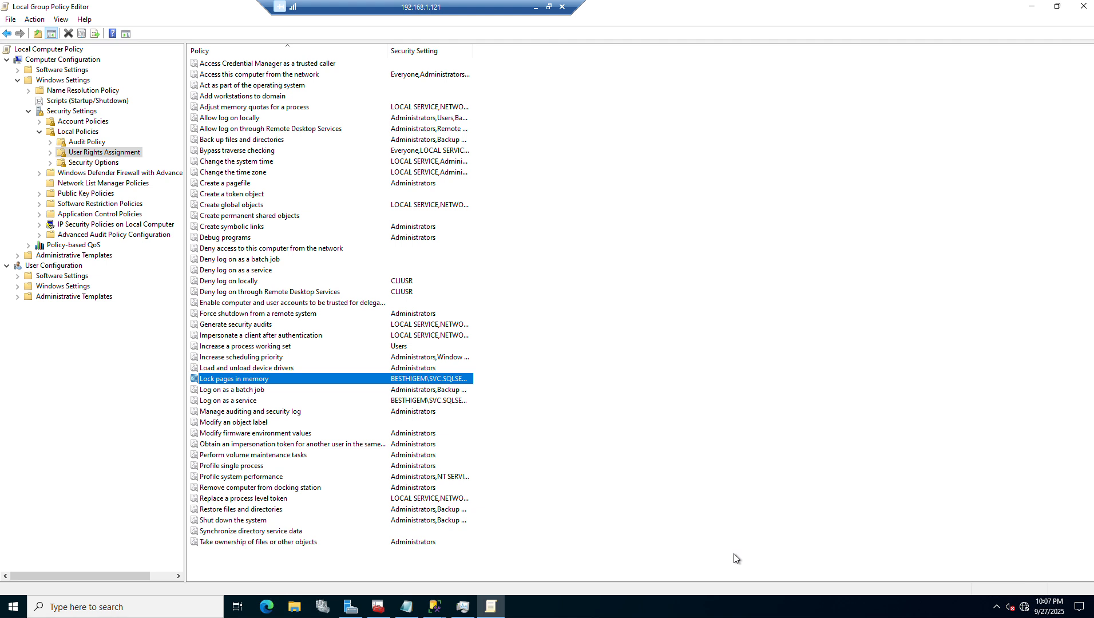
# Restart the SQL Server (MSSQLSERVER) service in SQL Server Configuration Manager
pyautogui.click(378, 606)
pyautogui.rightClick(199, 79)
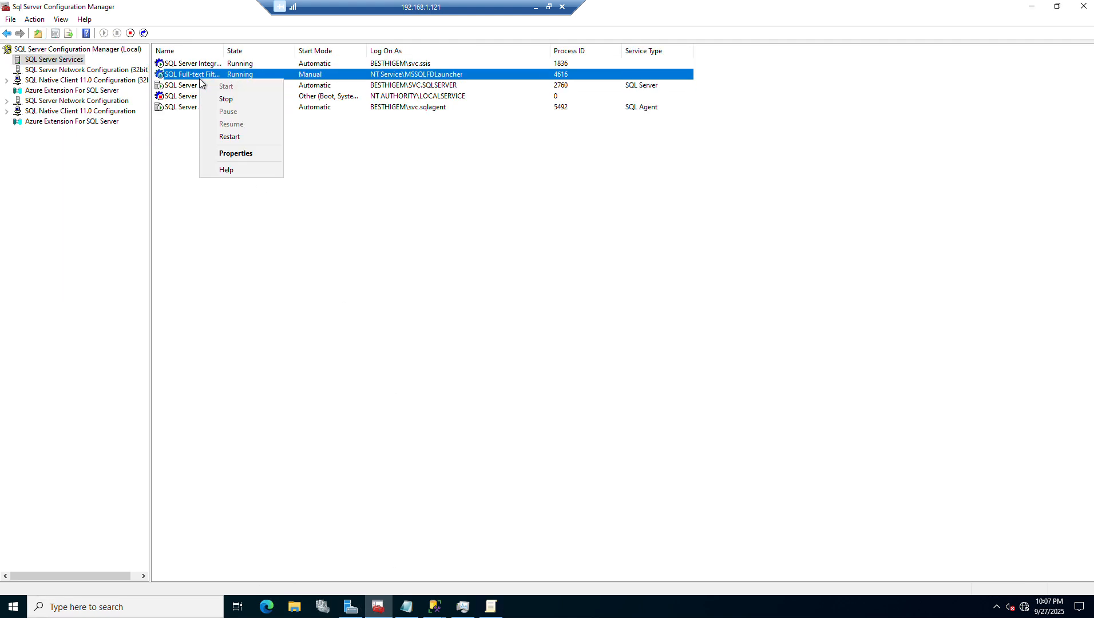
pyautogui.rightClick(190, 88)
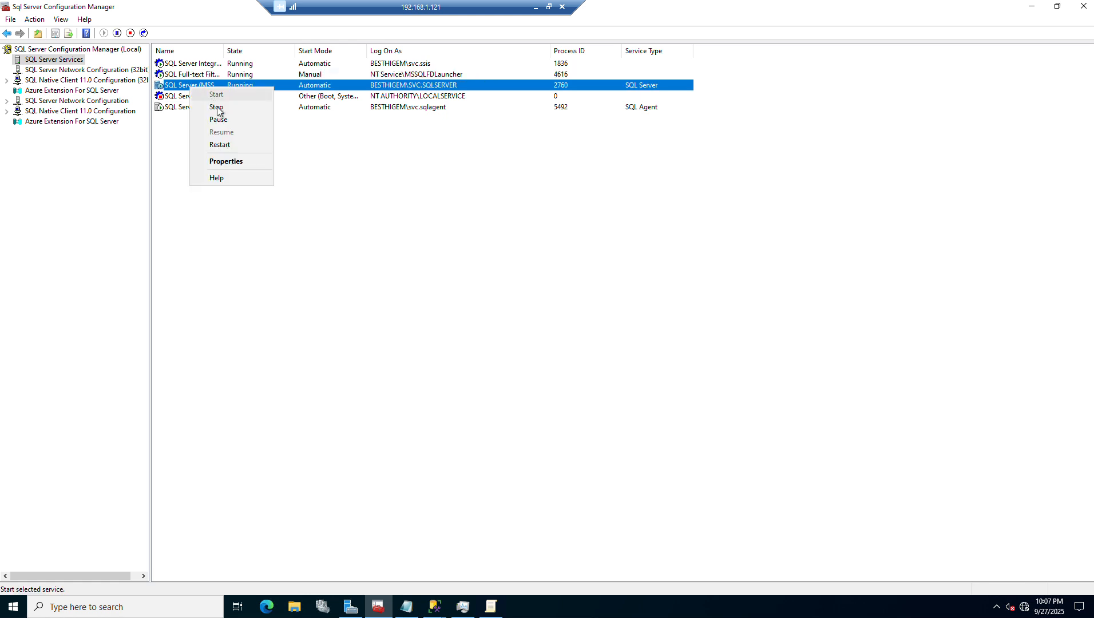
pyautogui.click(237, 146)
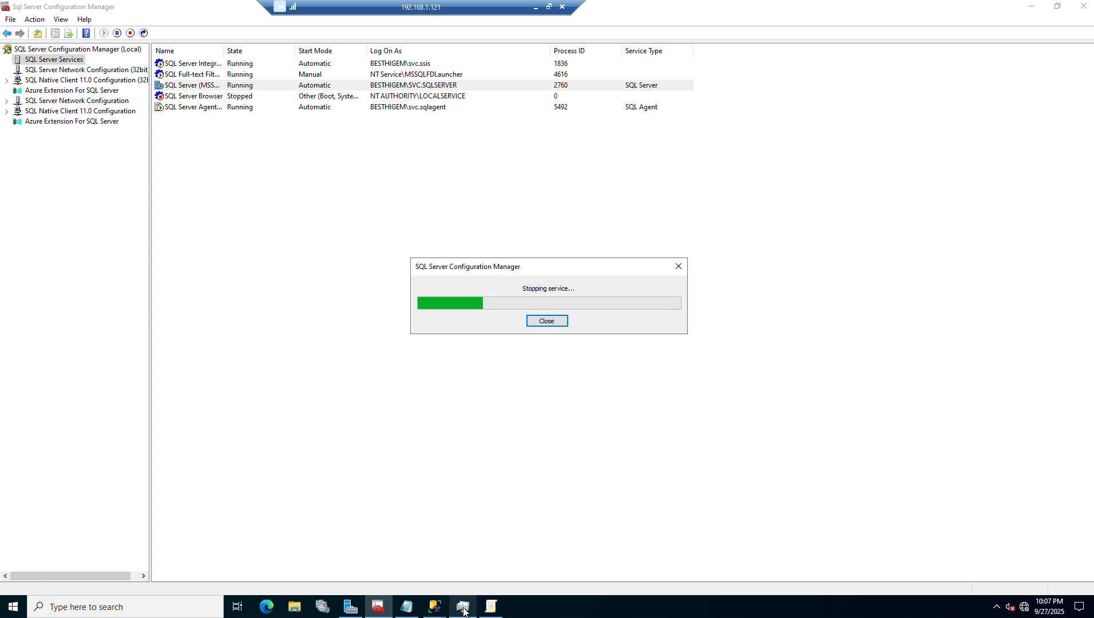
# In the Local Group Policy Editor, review "Lock pages in memory" under Security Settings, Local Policies, User Rights Assignment
pyautogui.click(491, 606)
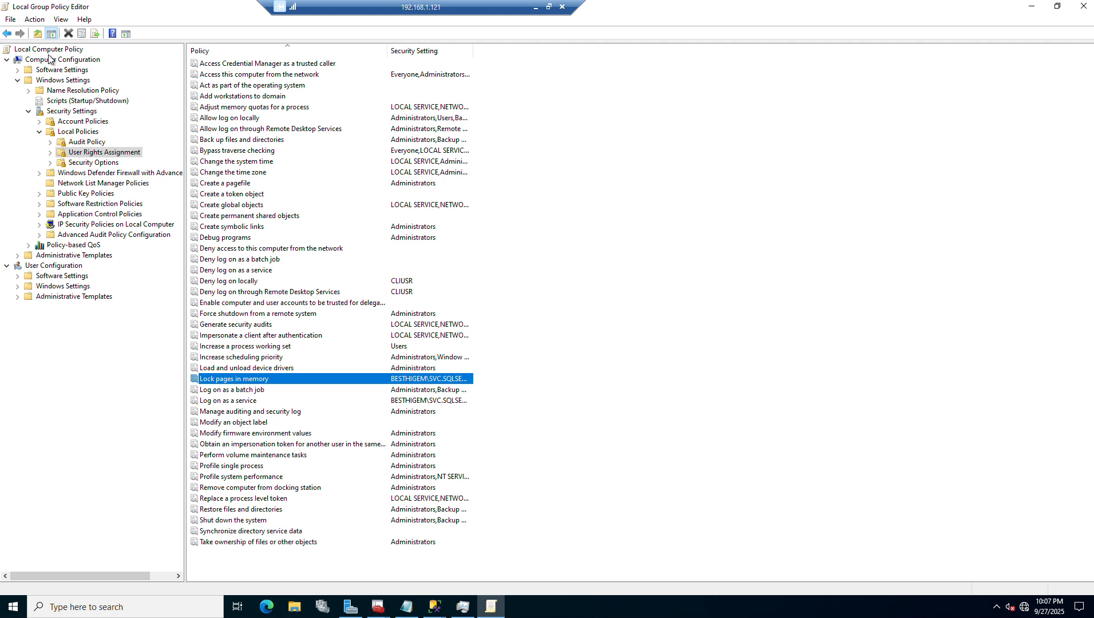
pyautogui.click(64, 112)
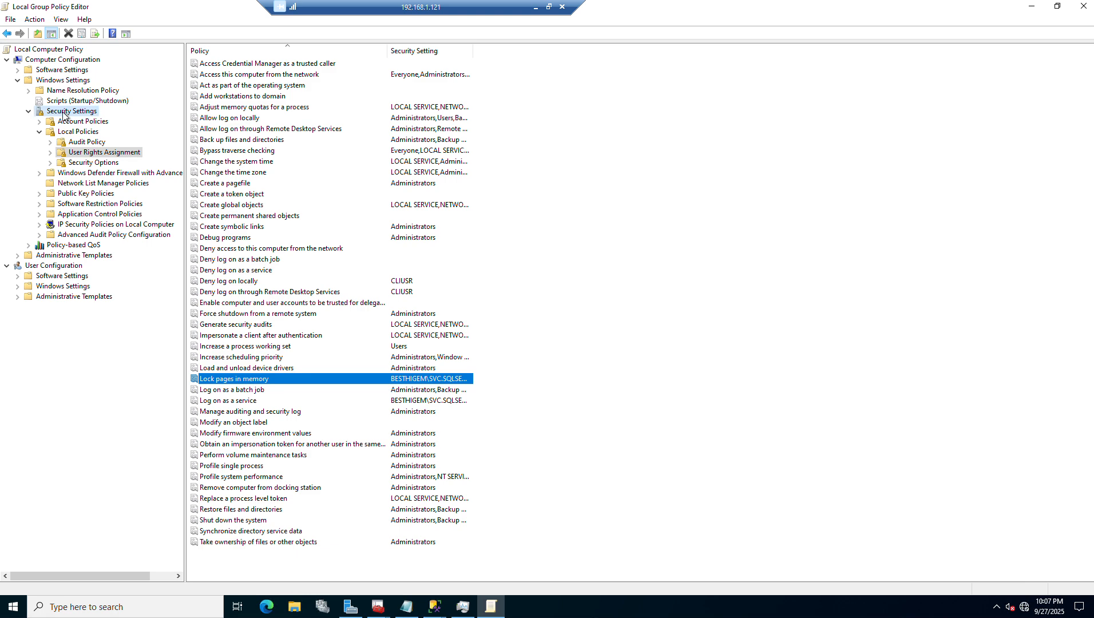
pyautogui.click(75, 132)
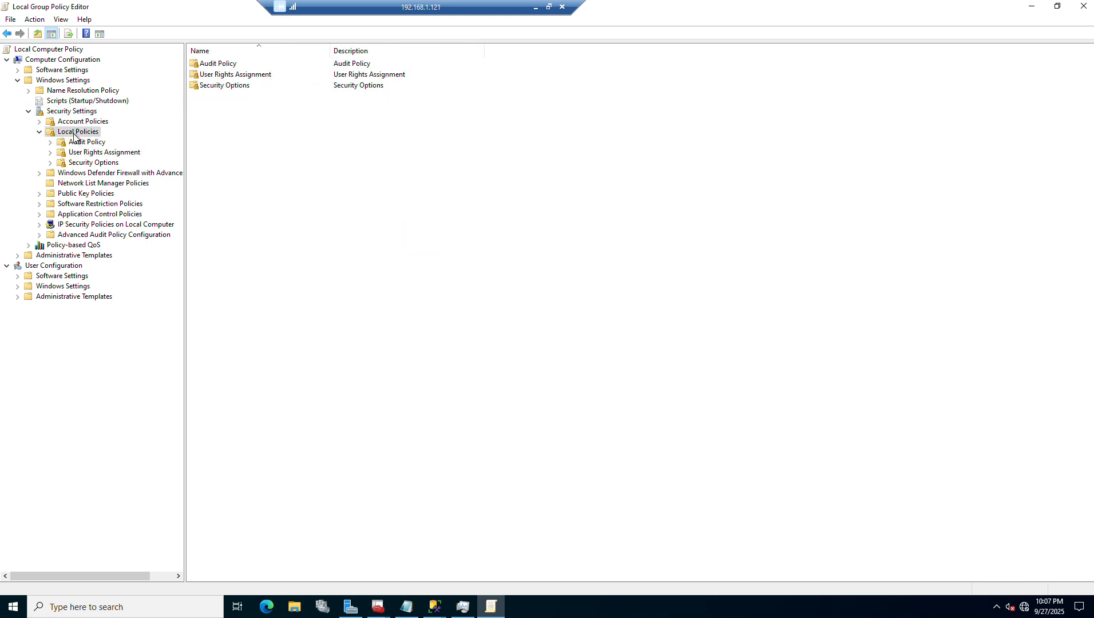
pyautogui.click(76, 153)
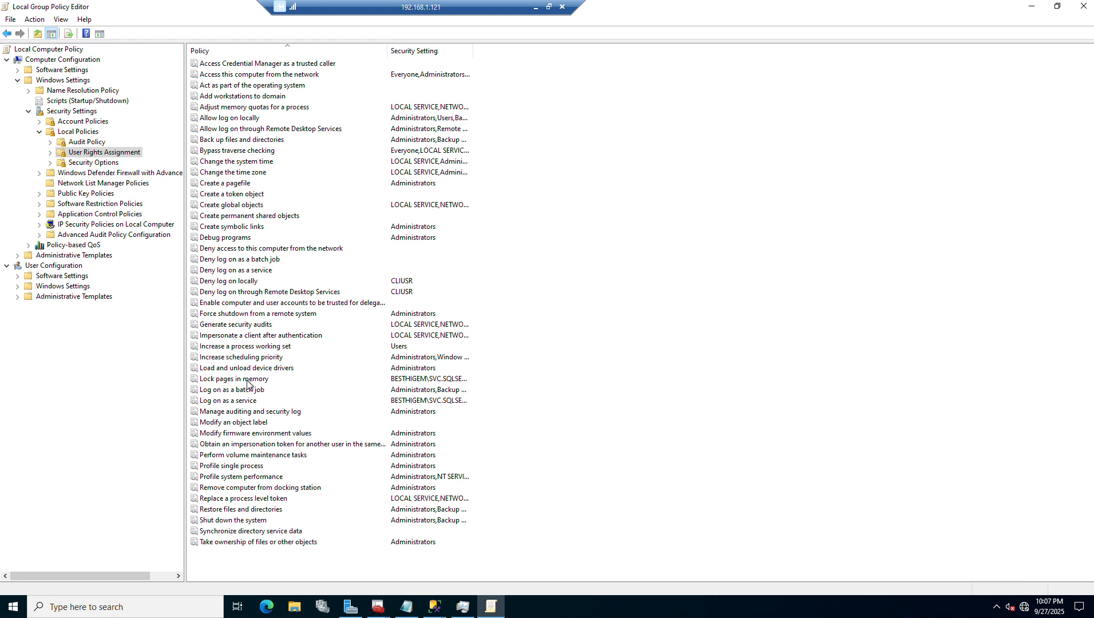
# Switch to SQL Server Configuration Manager, refresh the services list and open the properties of SQL Server (MSSQLSERVER)
pyautogui.click(378, 608)
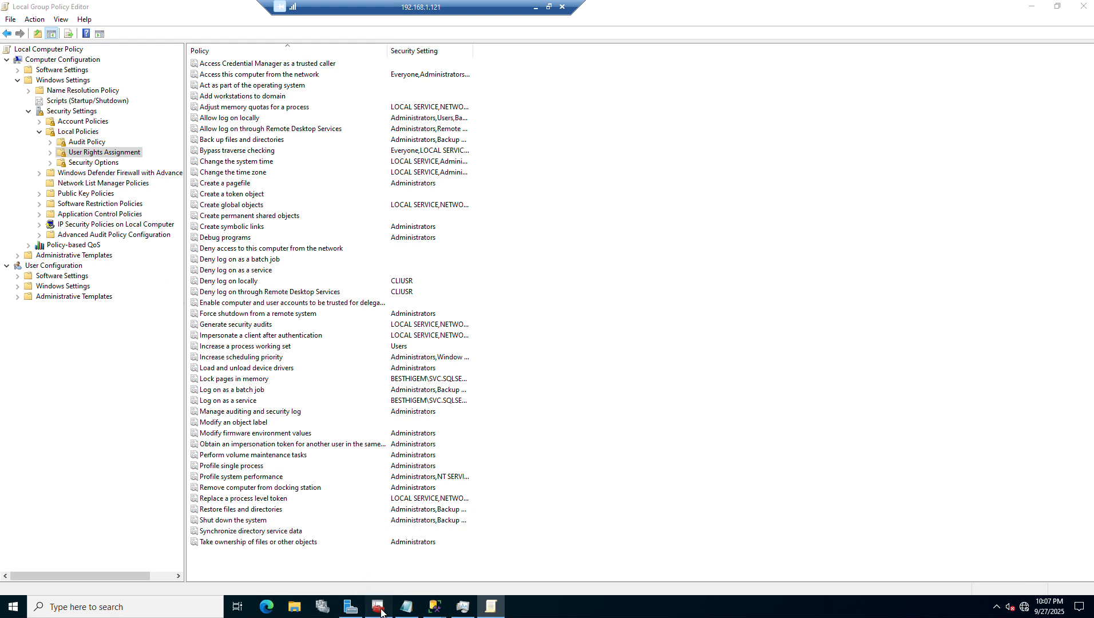
pyautogui.press('F5')
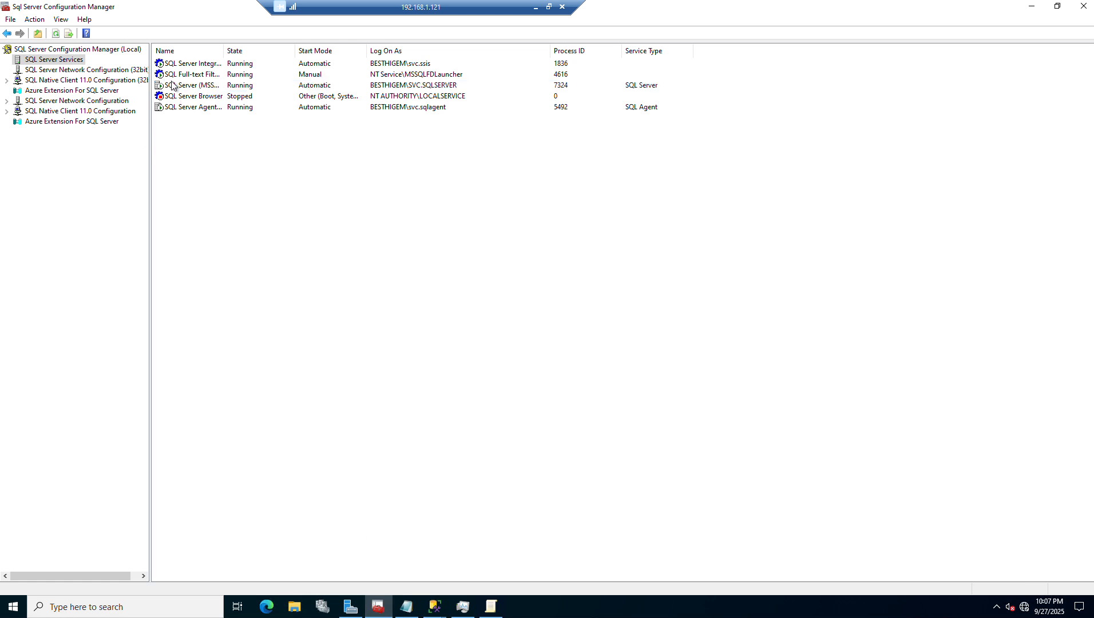
pyautogui.click(184, 86)
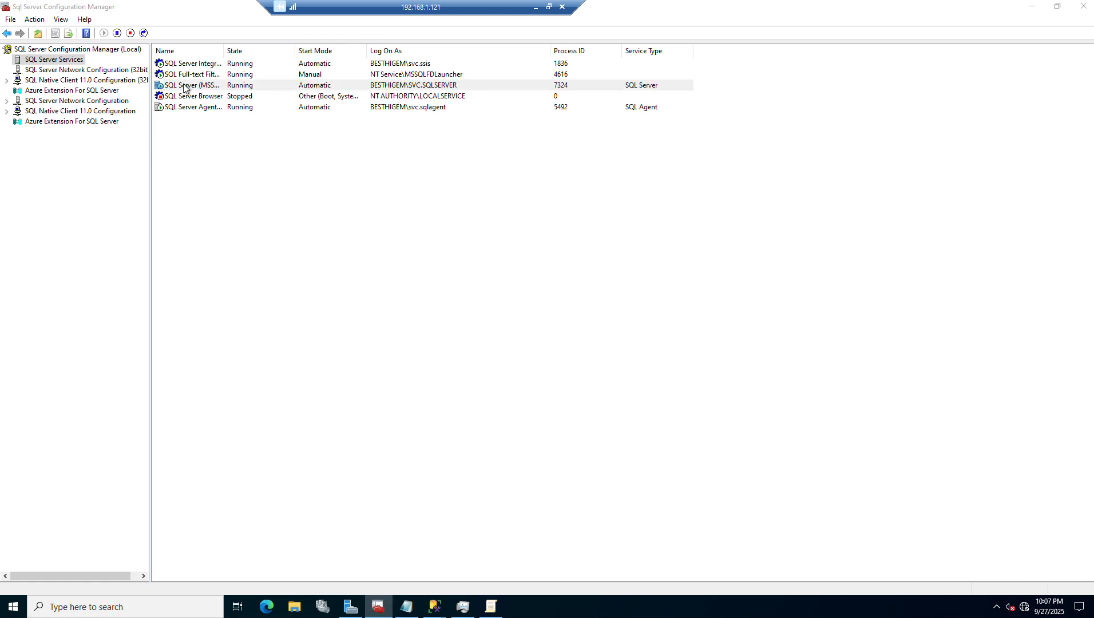
pyautogui.doubleClick(184, 86)
pyautogui.press('Escape')
pyautogui.doubleClick(188, 86)
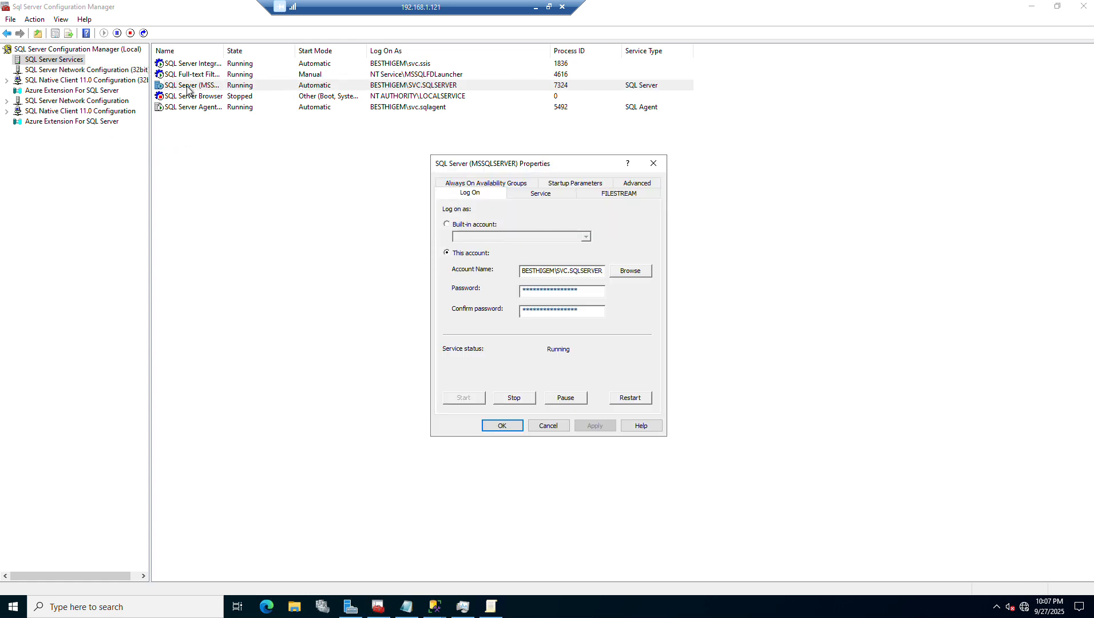
# Inspect the Lock Pages In Memory setting and its available options in the service's advanced properties
pyautogui.click(629, 182)
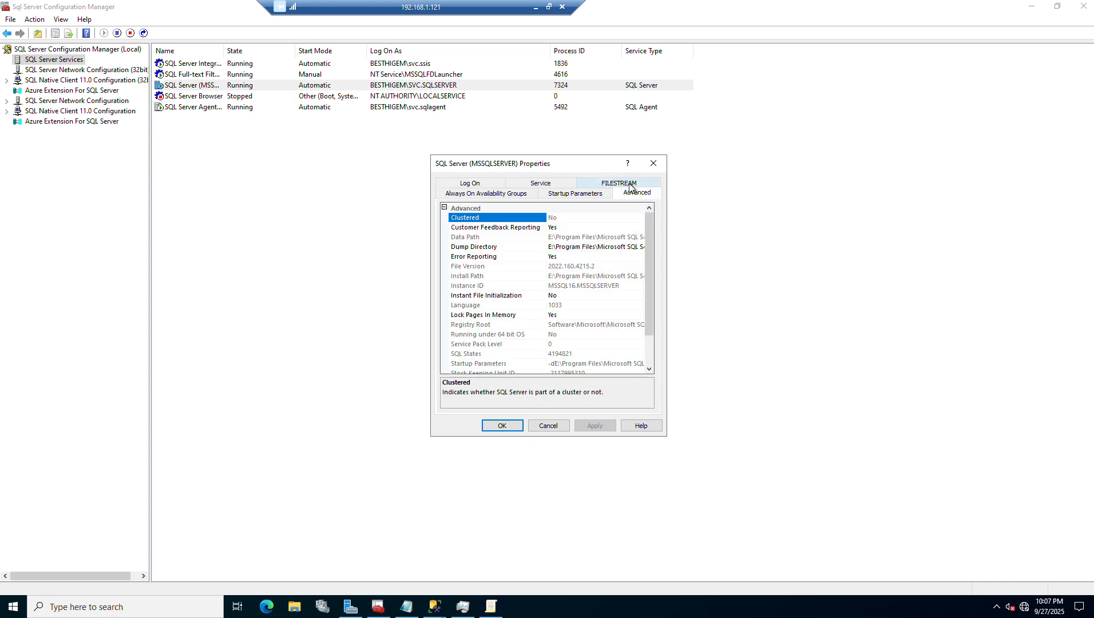
pyautogui.click(484, 316)
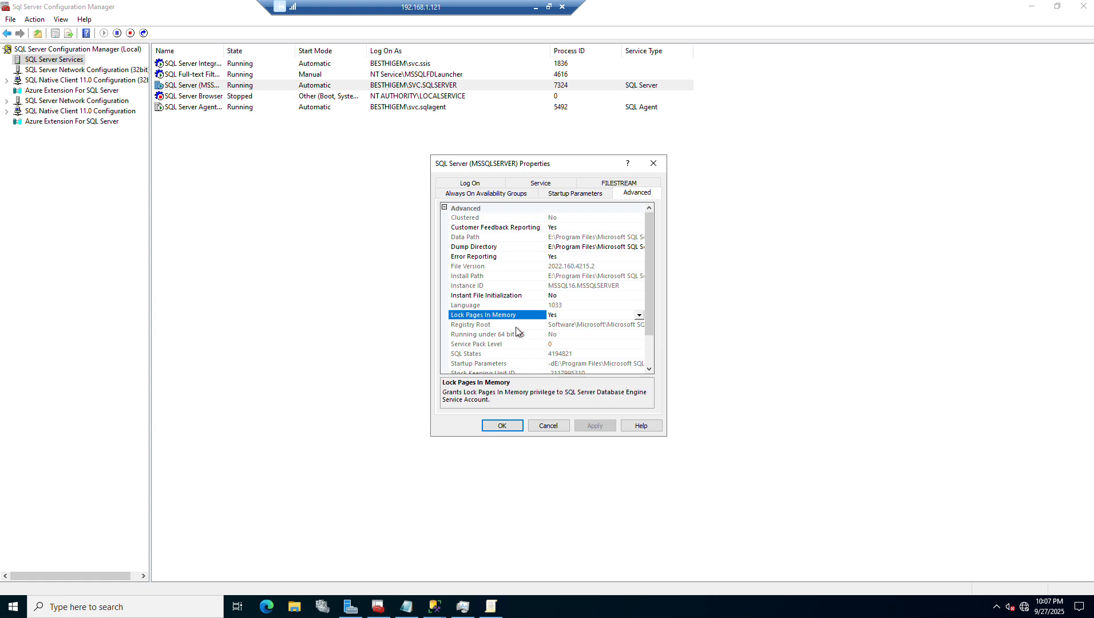
pyautogui.click(638, 315)
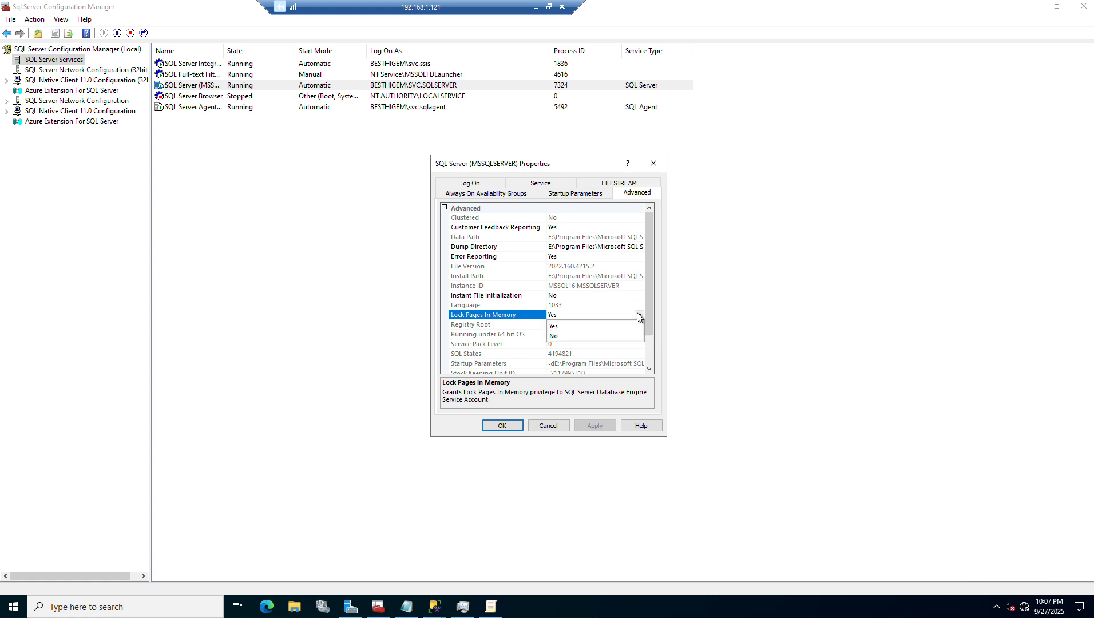
# Return to the Local Group Policy Editor, then view the server's memory usage in Task Manager
pyautogui.click(488, 606)
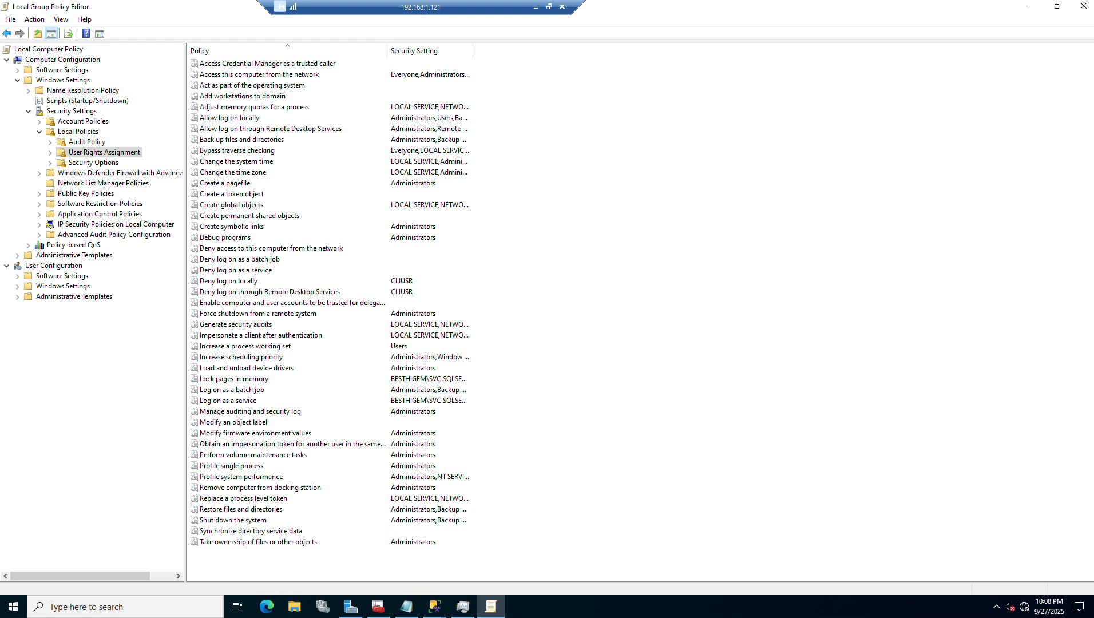
pyautogui.click(547, 612)
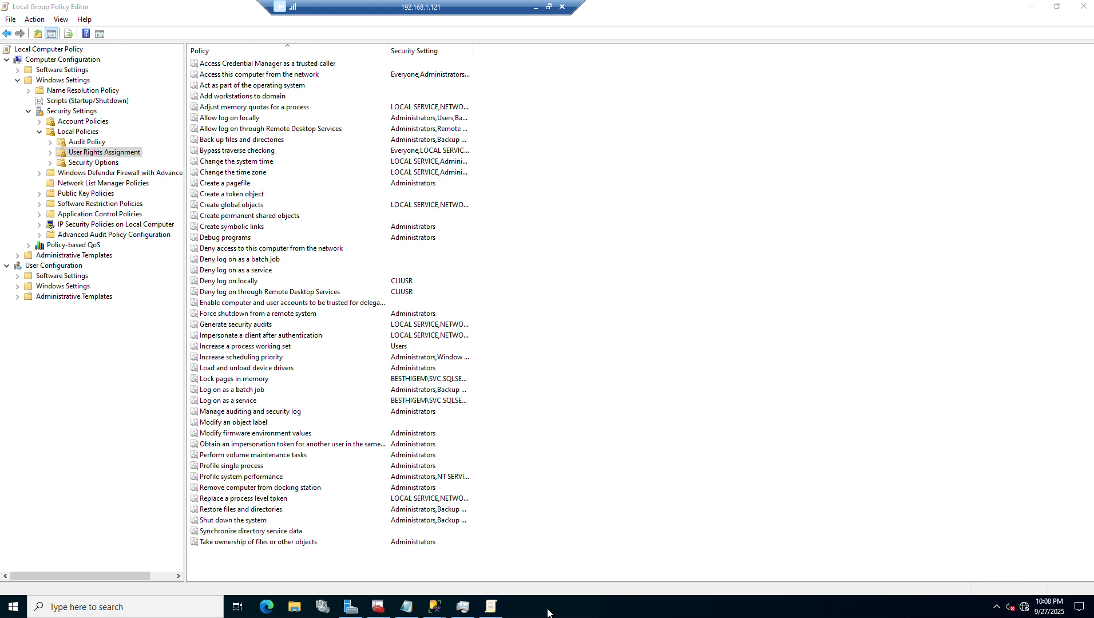
pyautogui.click(463, 607)
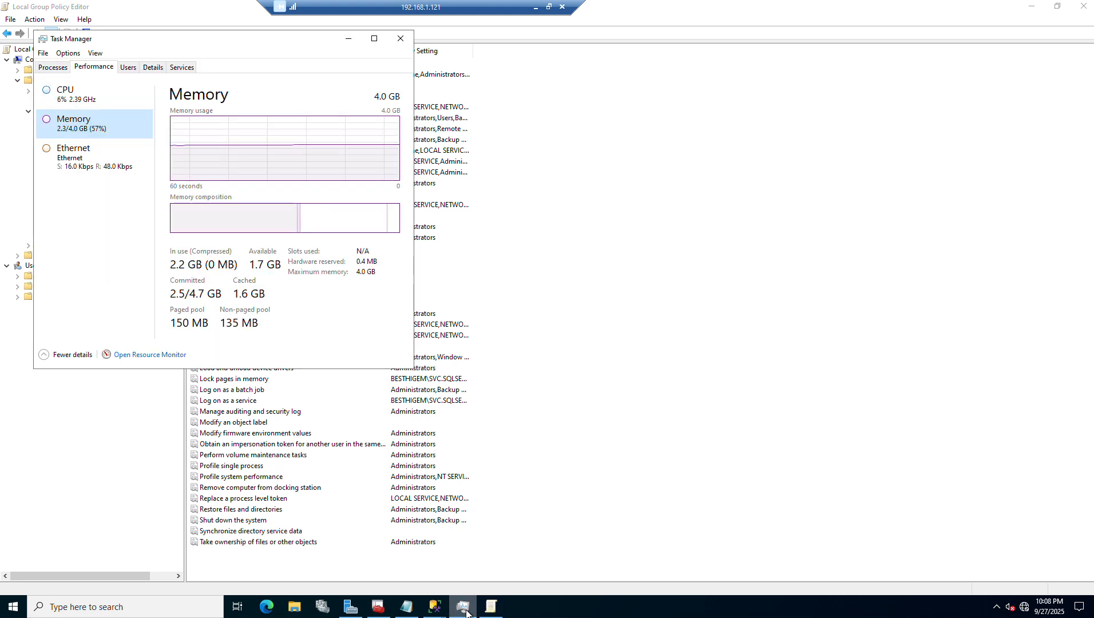
# Switch to SQL Server Management Studio and bring up the Memory page of the SQL02201 Server Properties
pyautogui.click(438, 599)
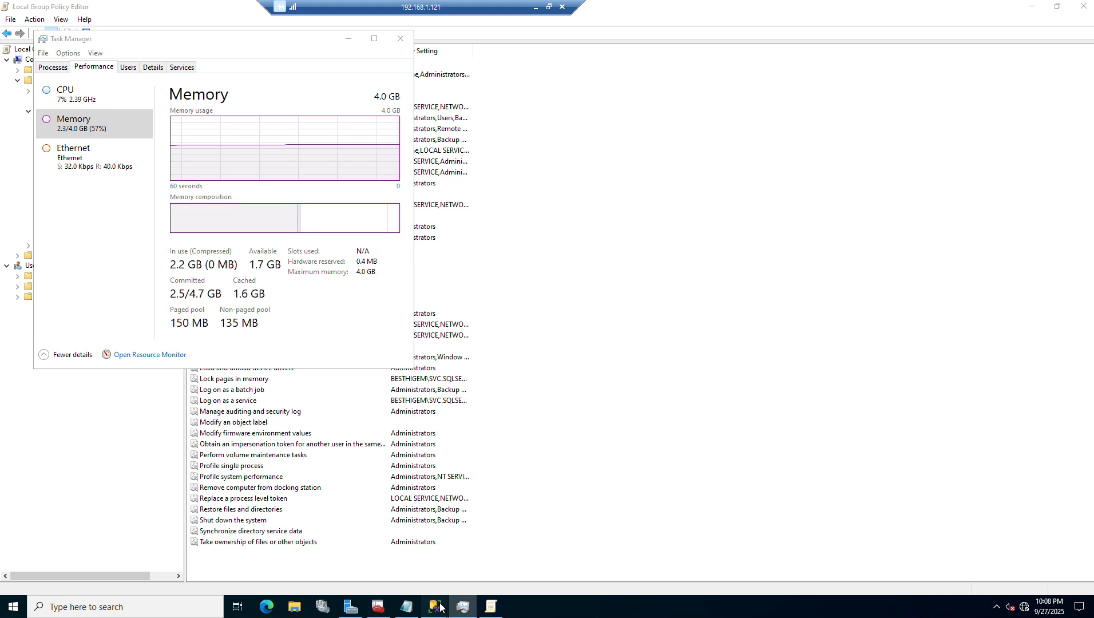
pyautogui.click(404, 564)
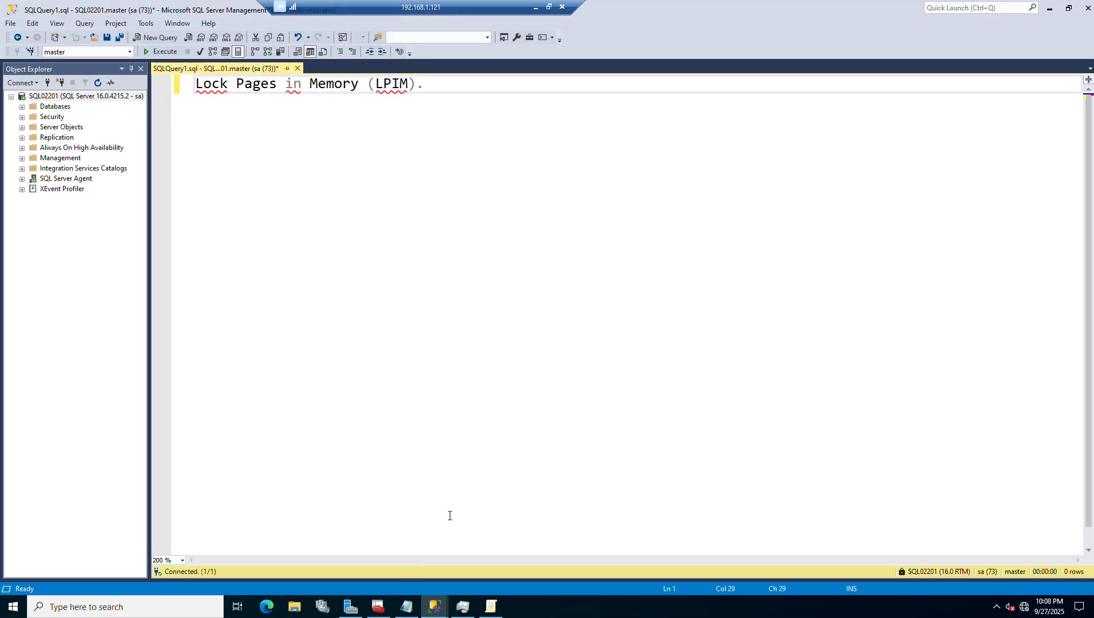
pyautogui.moveTo(441, 594)
pyautogui.click(485, 563)
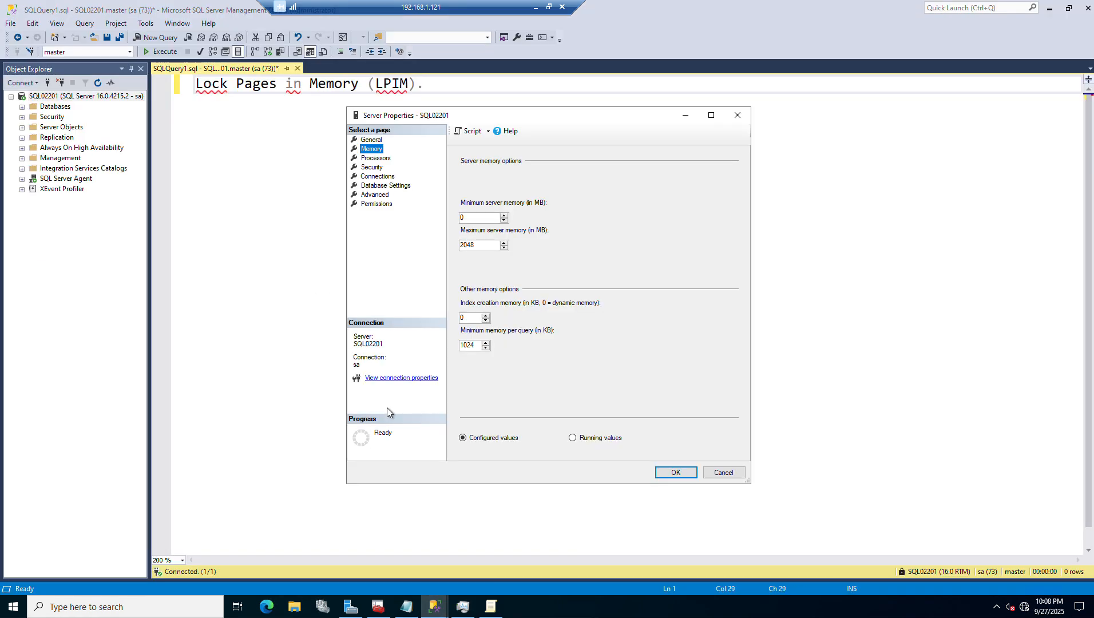